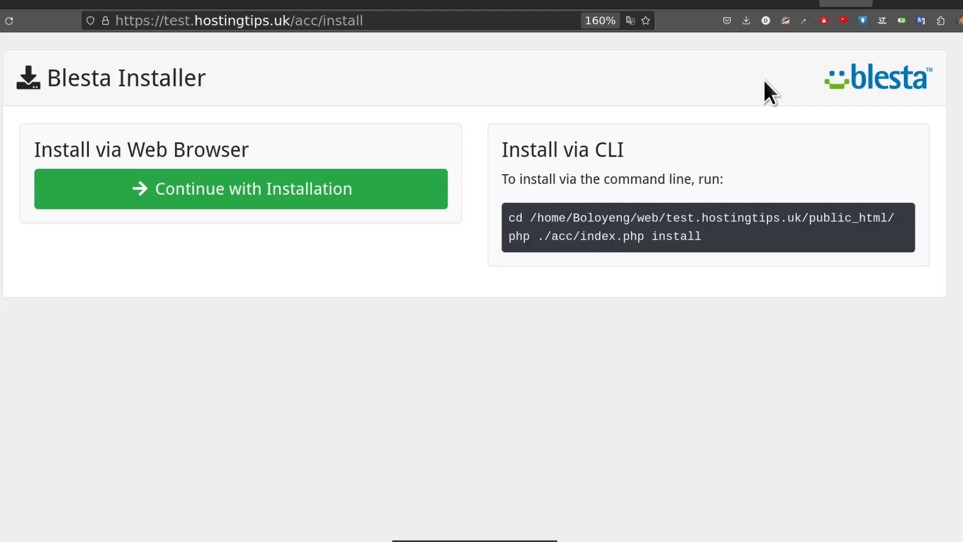
Bring up the Hestia web domains list showing test.hostingtips.uk
{"action": "left_click", "coordinate": [733, 3]}
{"action": "left_click", "coordinate": [678, 2]}
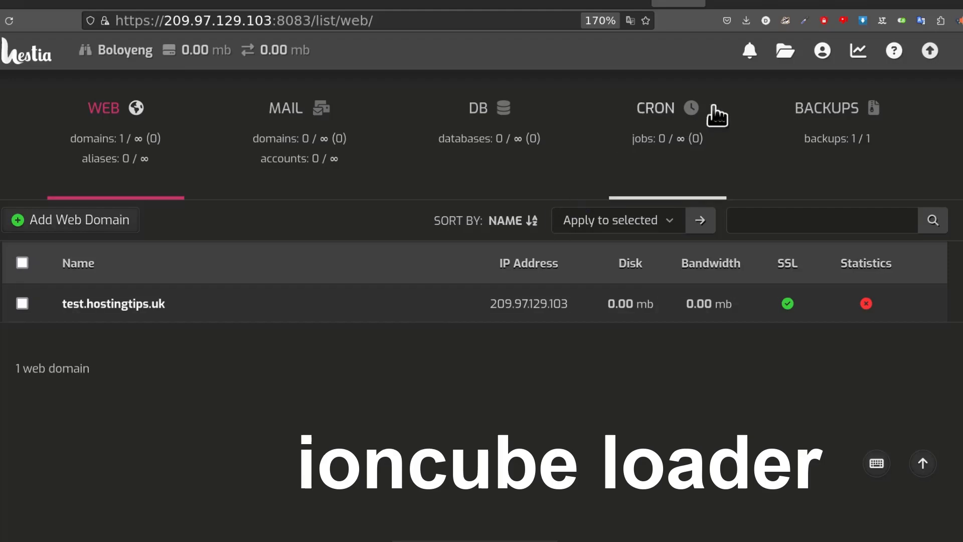
Glance at the Blesta installer page, then go to Hestia's file manager at Home
{"action": "left_click", "coordinate": [846, 4]}
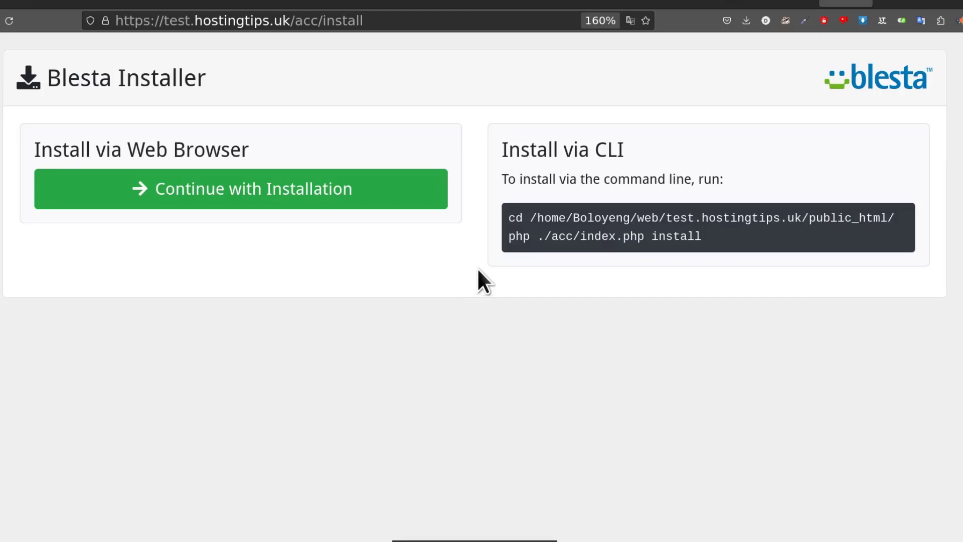
{"action": "left_click", "coordinate": [735, 4]}
Browse the file manager into web > test.hostingtips.uk > public_html
{"action": "left_click", "coordinate": [732, 4]}
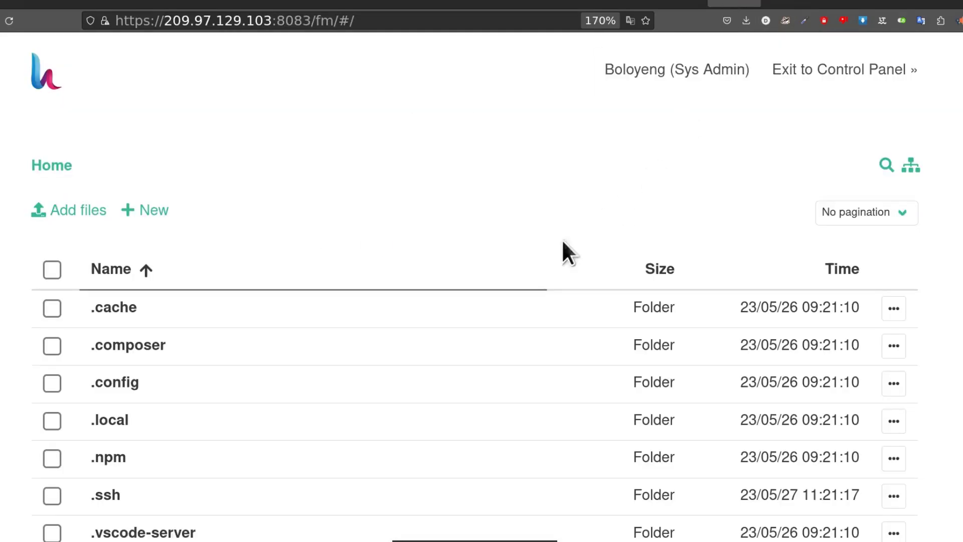
{"action": "scroll", "coordinate": [257, 275], "scroll_direction": "down", "scroll_amount": 5}
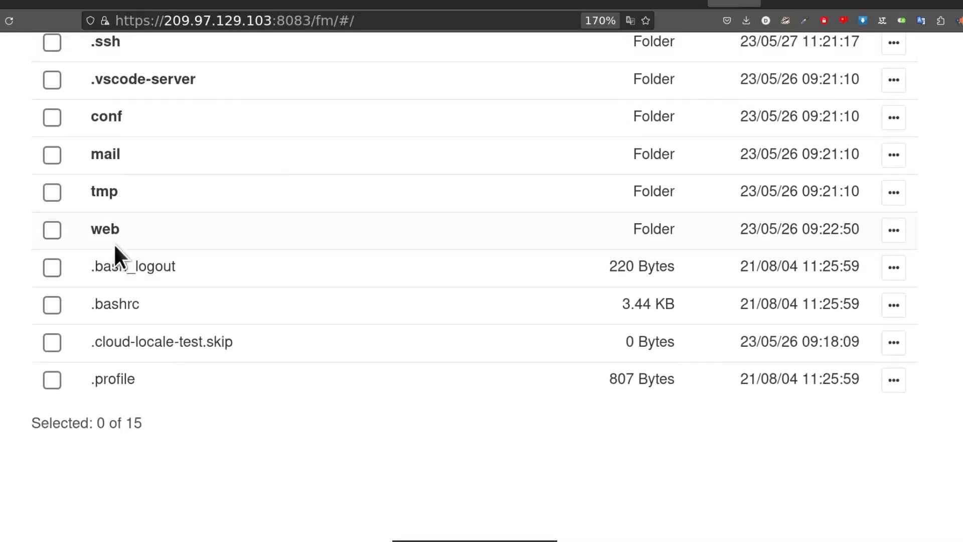
{"action": "left_click", "coordinate": [677, 3]}
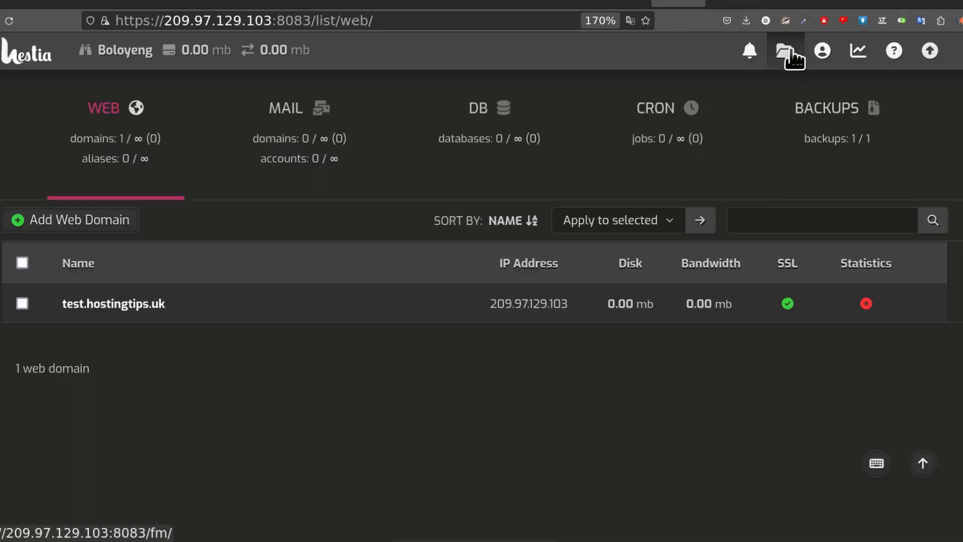
{"action": "left_click", "coordinate": [729, 4]}
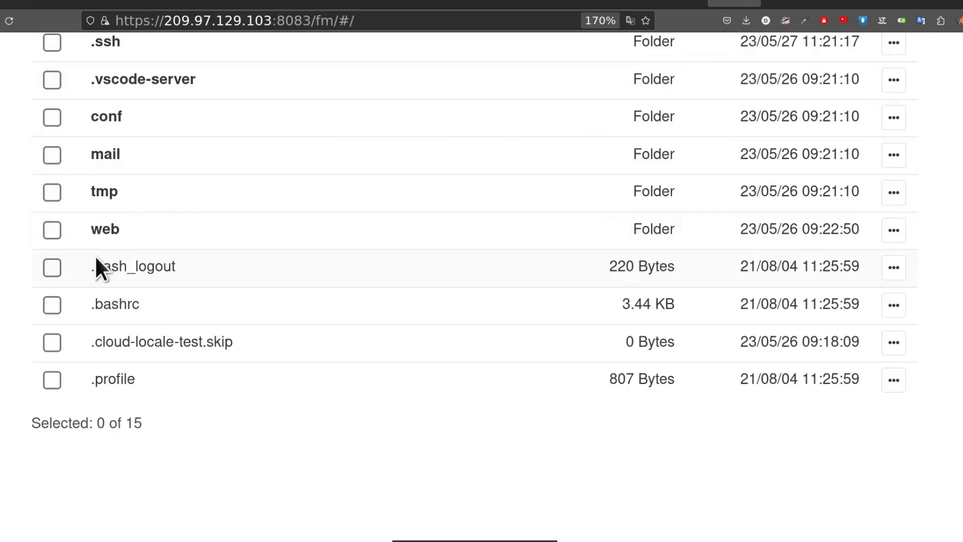
{"action": "left_click", "coordinate": [106, 230]}
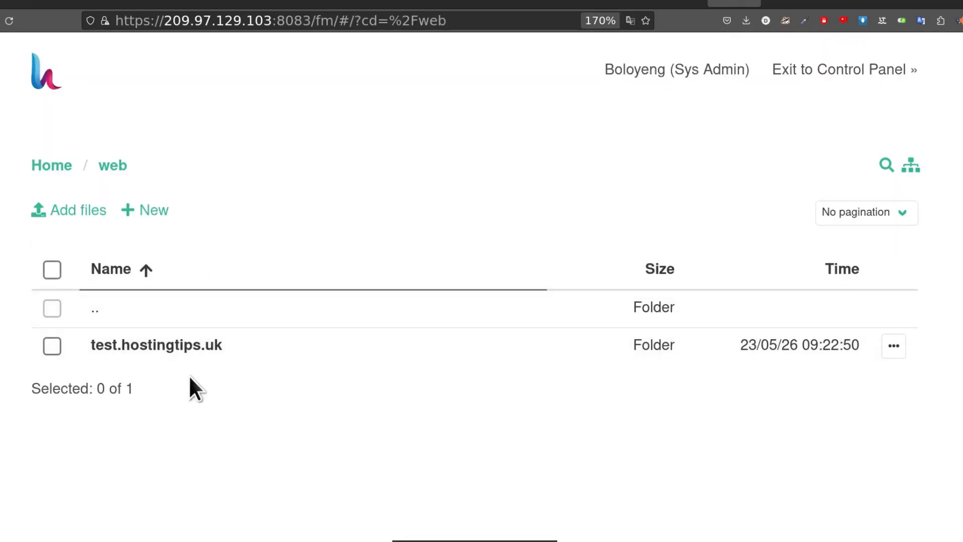
{"action": "left_click", "coordinate": [170, 344]}
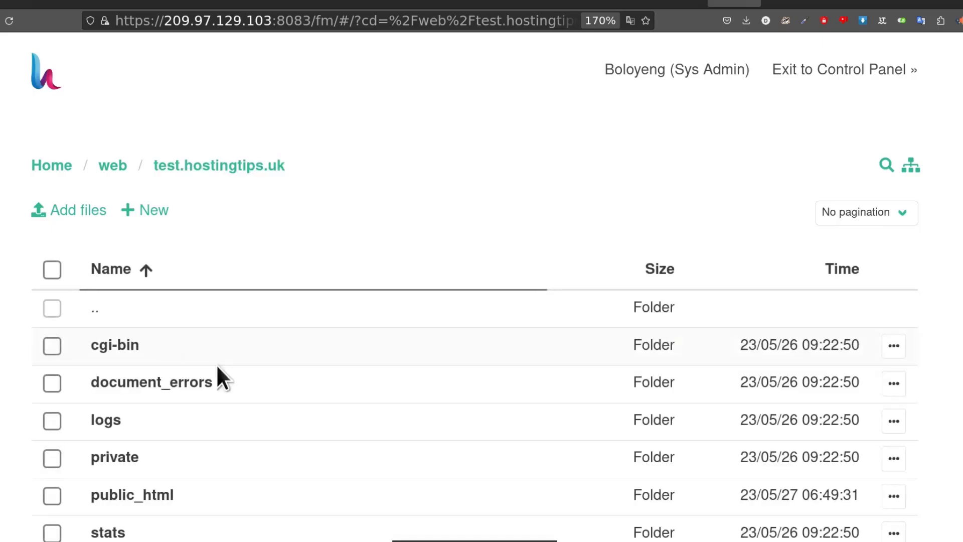
{"action": "scroll", "coordinate": [211, 372], "scroll_direction": "down", "scroll_amount": 3}
{"action": "left_click", "coordinate": [156, 344]}
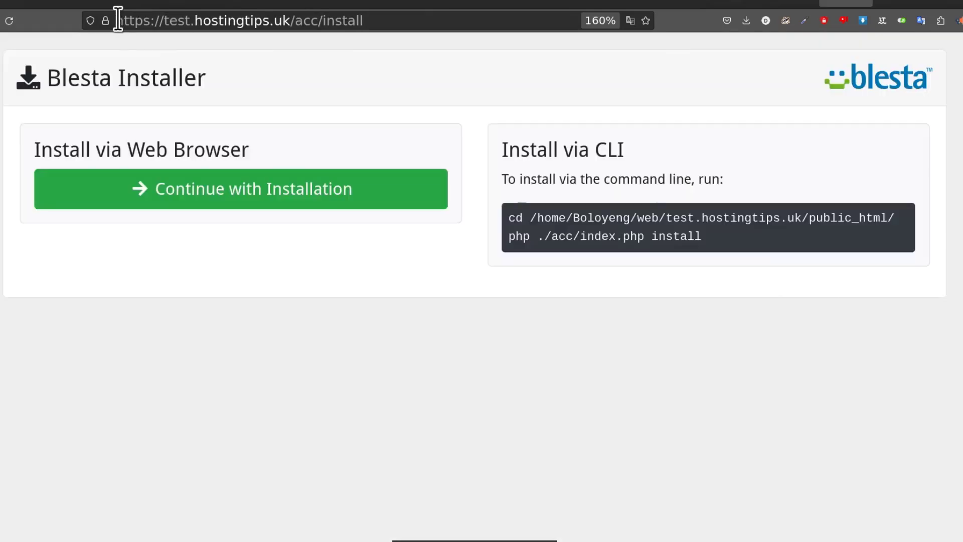
Check the acc path in the installer address, then open the acc folder
{"action": "left_click_drag", "start_coordinate": [118, 21], "coordinate": [299, 21]}
{"action": "left_click", "coordinate": [295, 20]}
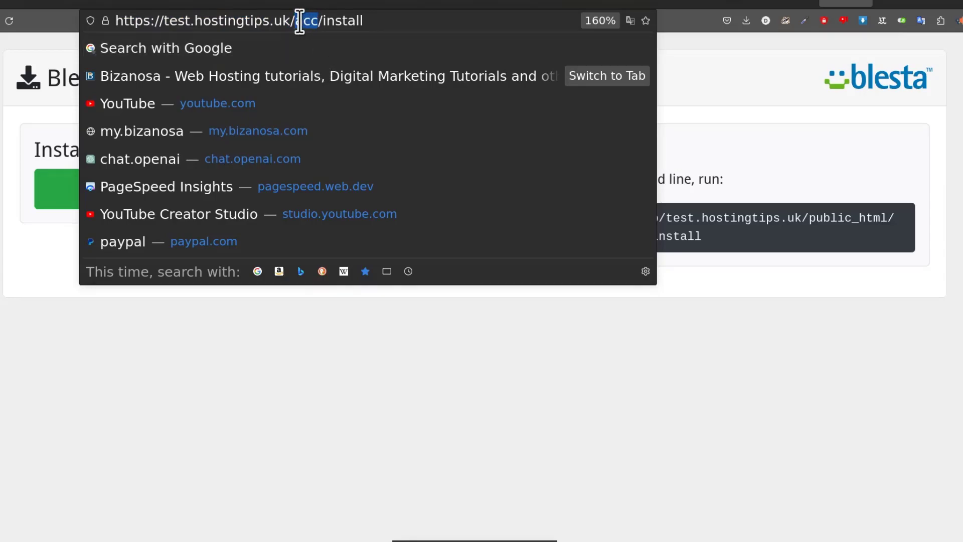
{"action": "left_click", "coordinate": [735, 4]}
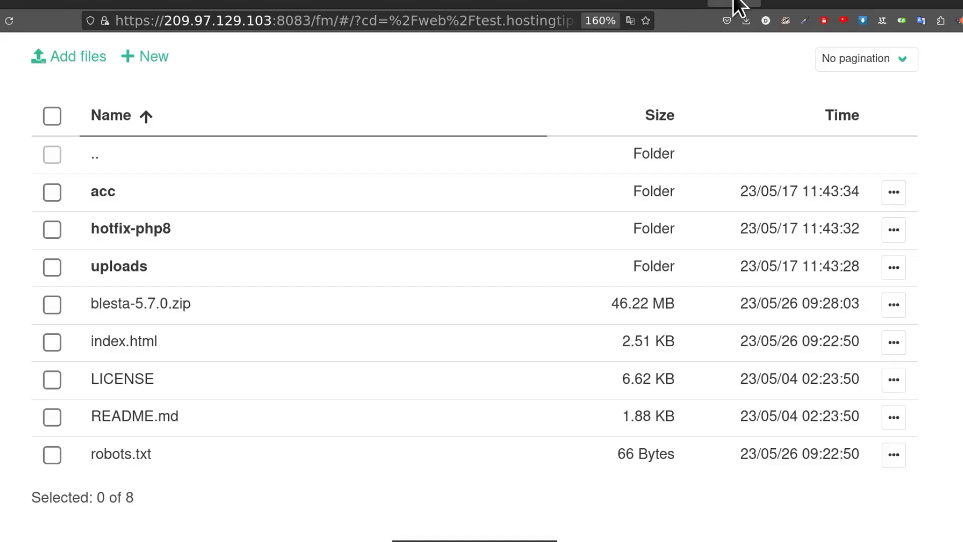
{"action": "left_click", "coordinate": [102, 193]}
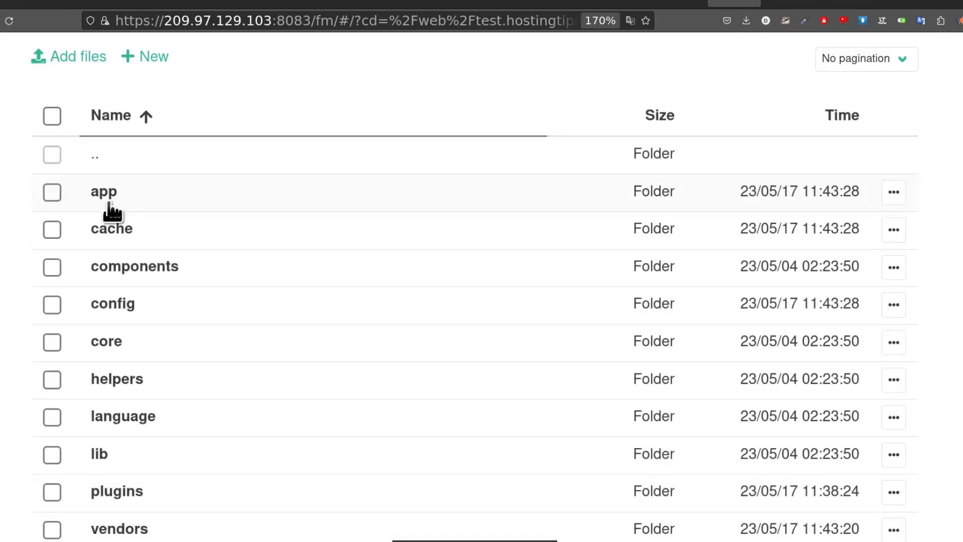
Select all folders in acc, preview test.hostingtips.uk as a move target, then cancel without moving
{"action": "left_click", "coordinate": [53, 117]}
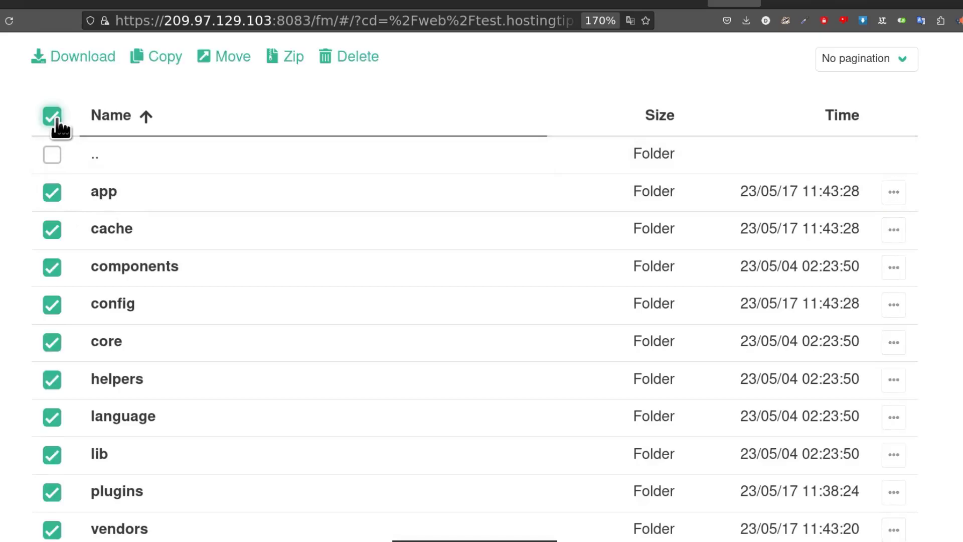
{"action": "left_click", "coordinate": [233, 59]}
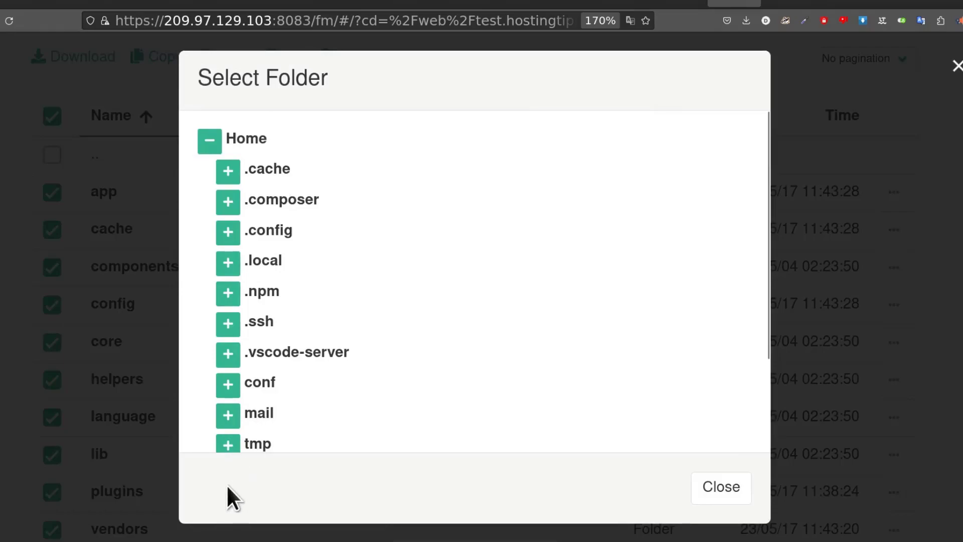
{"action": "scroll", "coordinate": [341, 396], "scroll_direction": "down", "scroll_amount": 1}
{"action": "scroll", "coordinate": [343, 392], "scroll_direction": "down", "scroll_amount": 1}
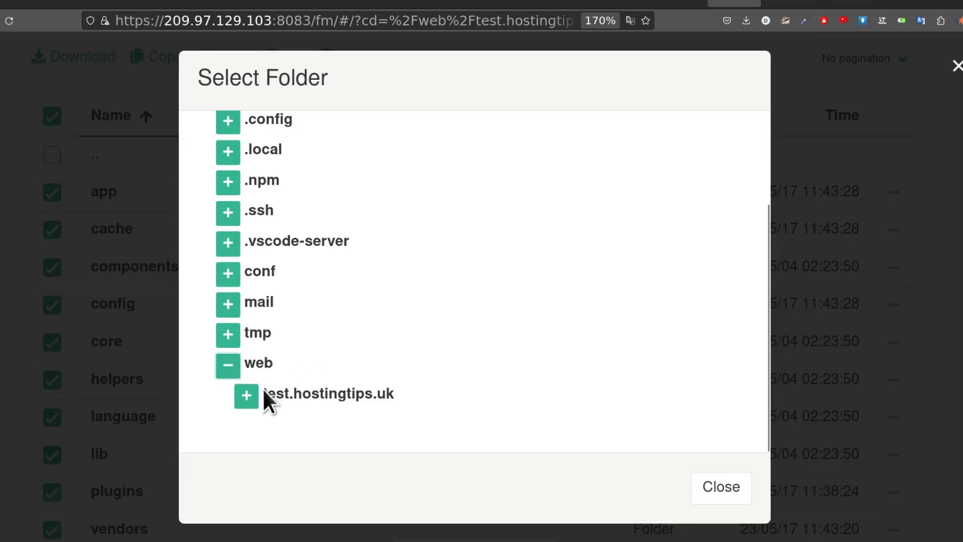
{"action": "left_click", "coordinate": [245, 397]}
{"action": "scroll", "coordinate": [390, 331], "scroll_direction": "down", "scroll_amount": 3}
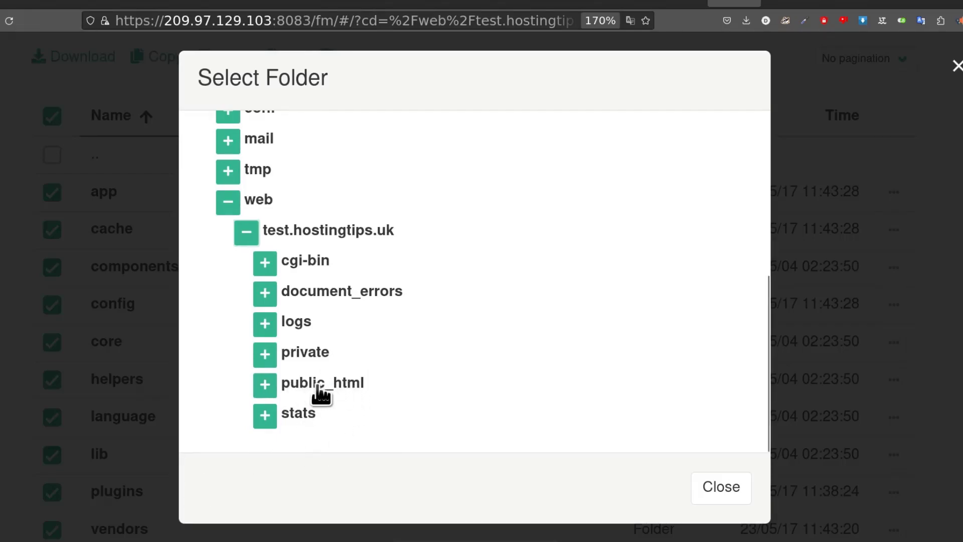
{"action": "left_click", "coordinate": [721, 488]}
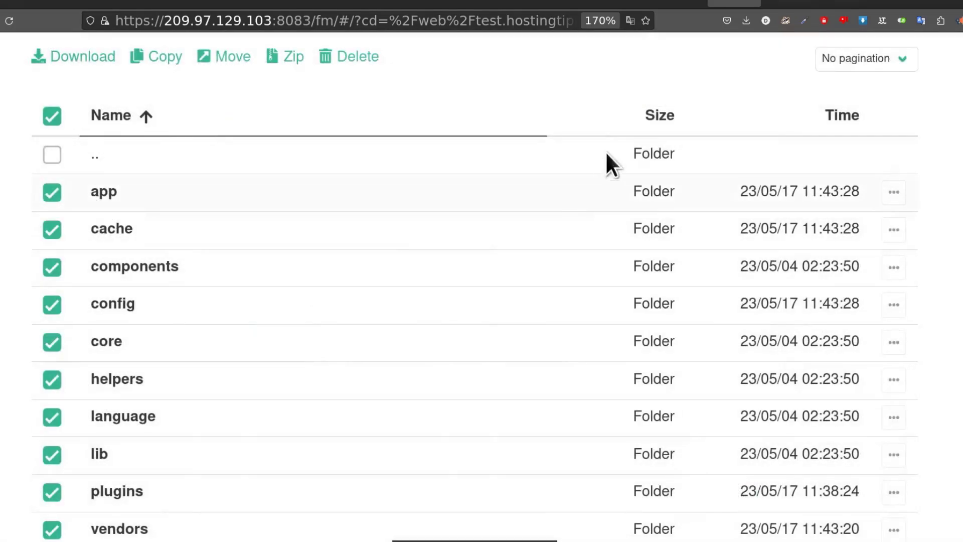
Reload the installer, start the browser installation and accept the license terms
{"action": "left_click", "coordinate": [846, 3]}
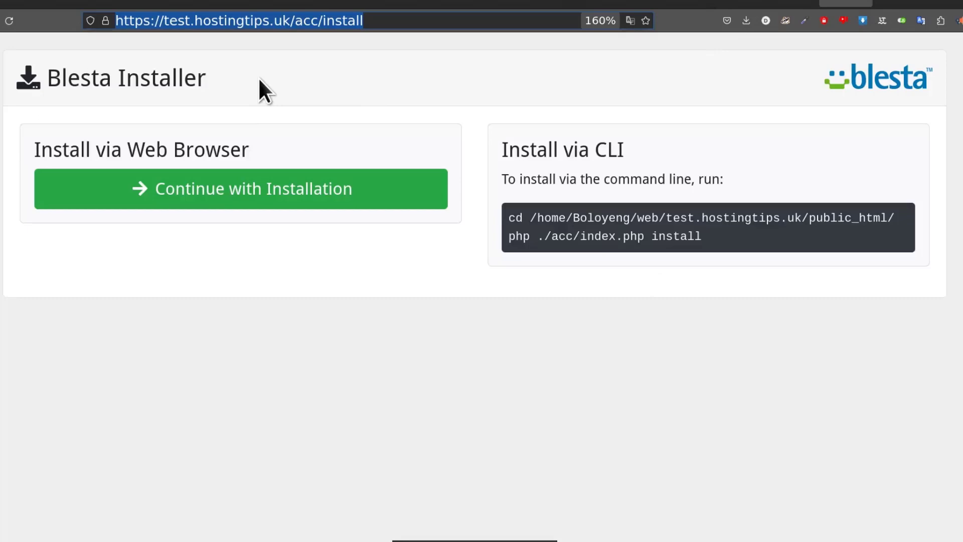
{"action": "left_click", "coordinate": [10, 22]}
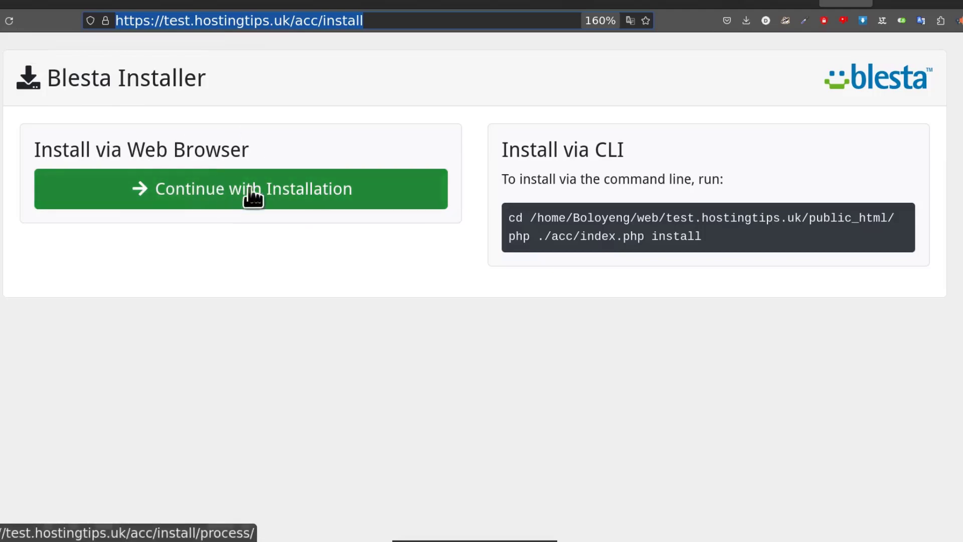
{"action": "left_click", "coordinate": [265, 193]}
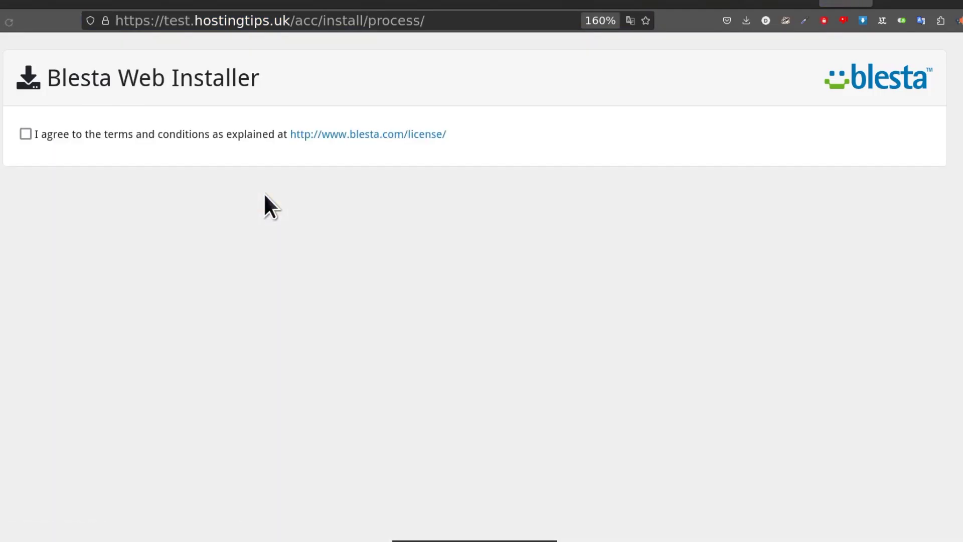
{"action": "left_click", "coordinate": [23, 132]}
{"action": "scroll", "coordinate": [321, 255], "scroll_direction": "down", "scroll_amount": 5}
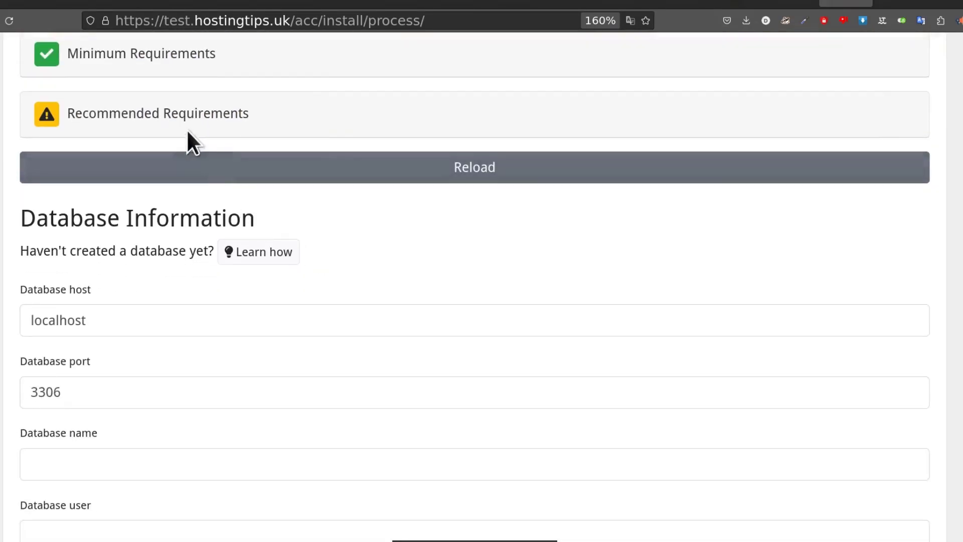
Expand Recommended Requirements and copy the flagged extension name 'gmp'
{"action": "left_click", "coordinate": [152, 115]}
{"action": "scroll", "coordinate": [430, 216], "scroll_direction": "down", "scroll_amount": 2}
{"action": "scroll", "coordinate": [430, 216], "scroll_direction": "up", "scroll_amount": 2}
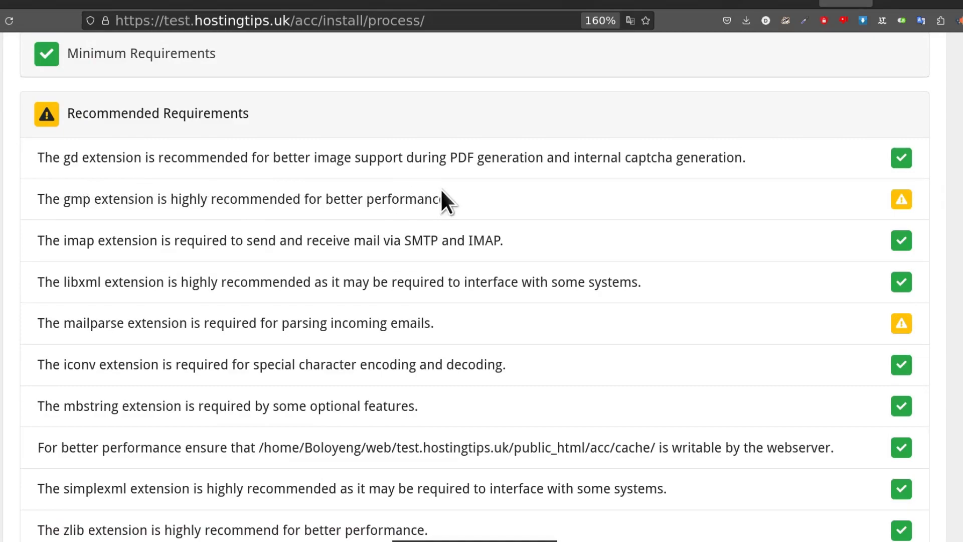
{"action": "double_click", "coordinate": [68, 201]}
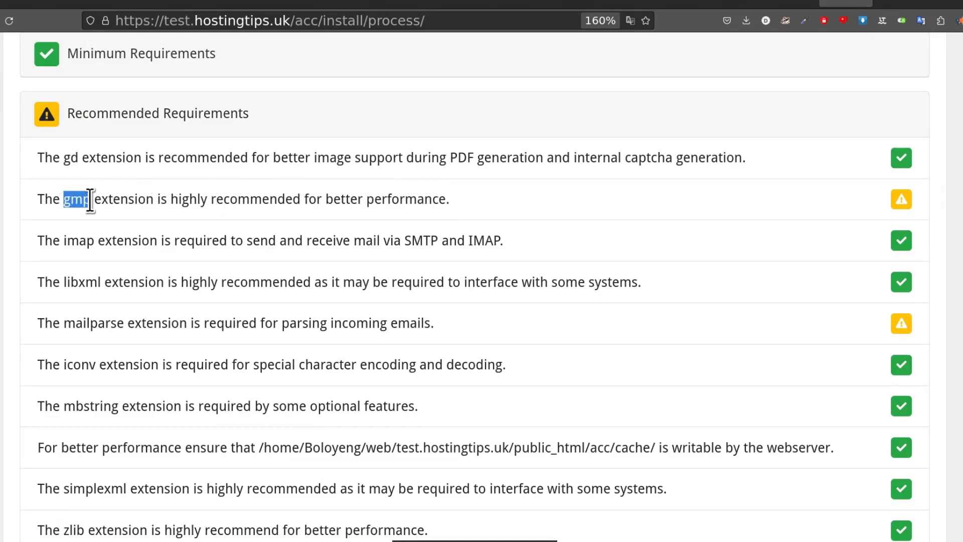
{"action": "right_click", "coordinate": [78, 201]}
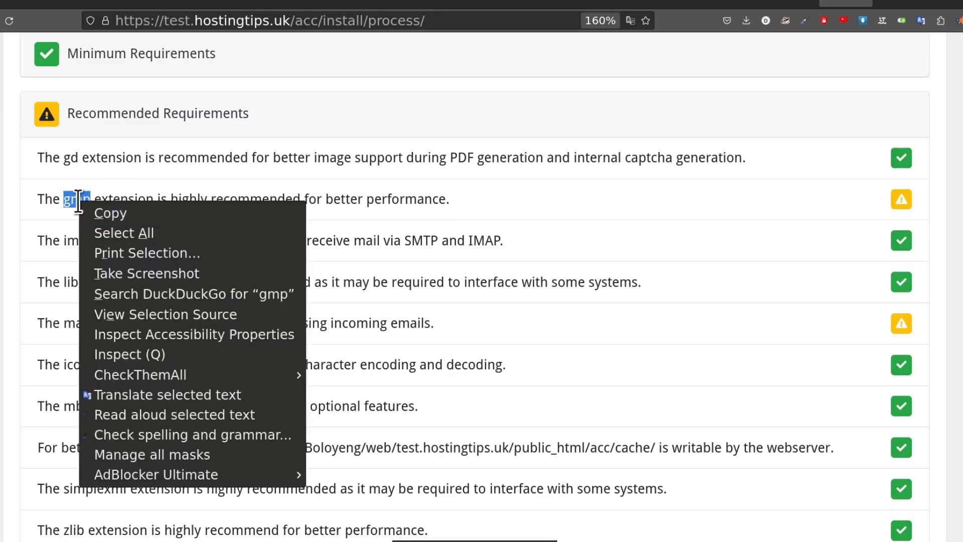
{"action": "left_click", "coordinate": [102, 211]}
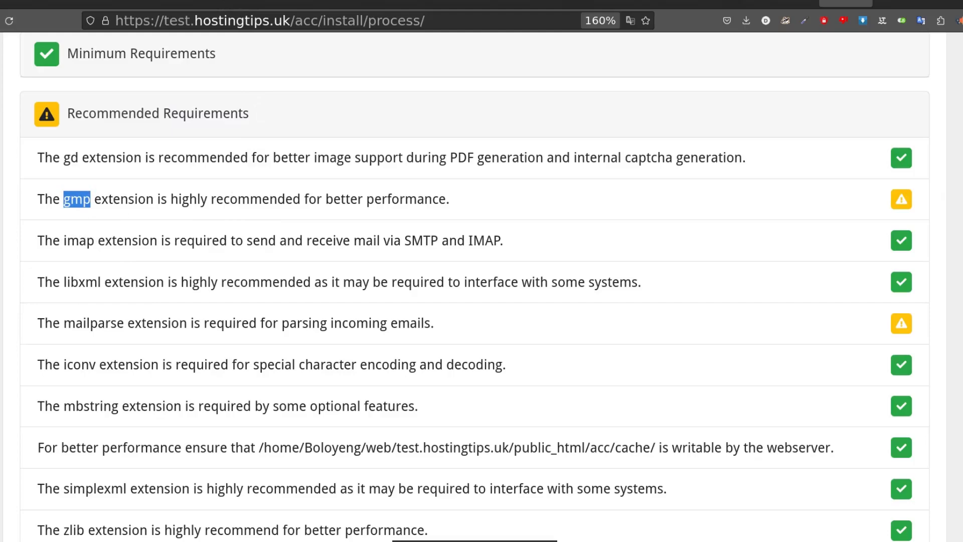
Close the php.ini file open in vim
{"action": "key", "text": "alt+Tab"}
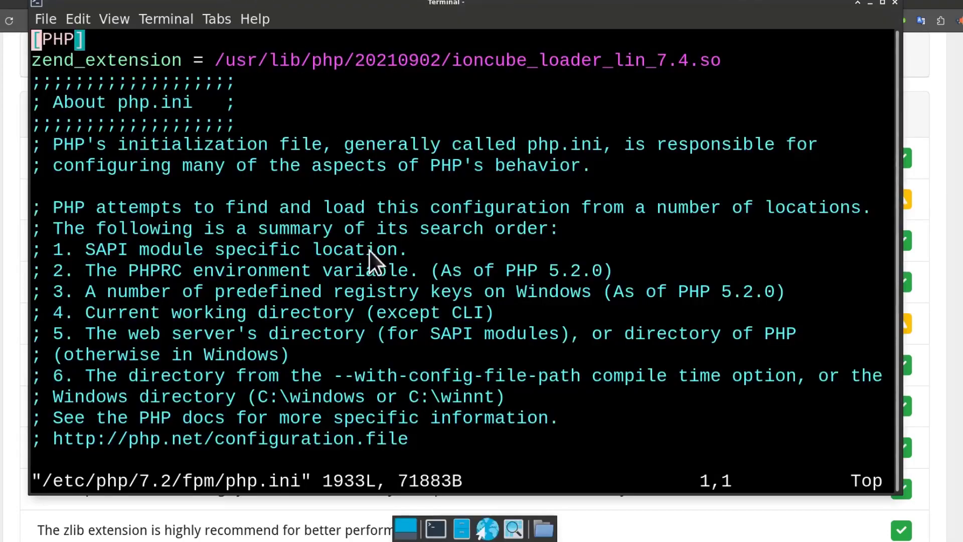
{"action": "scroll", "coordinate": [490, 429], "scroll_direction": "down", "scroll_amount": 4}
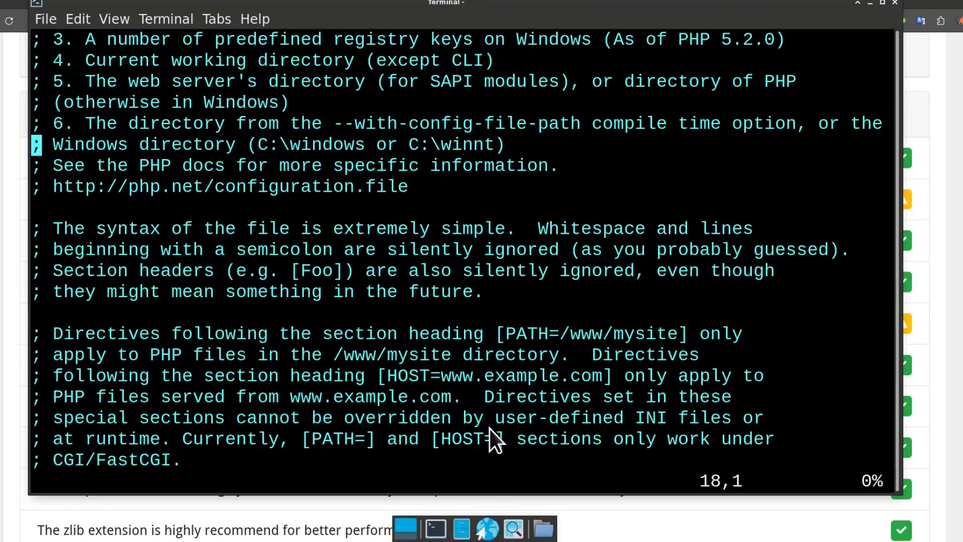
{"action": "key", "text": "shift+z"}
{"action": "key", "text": "shift+z"}
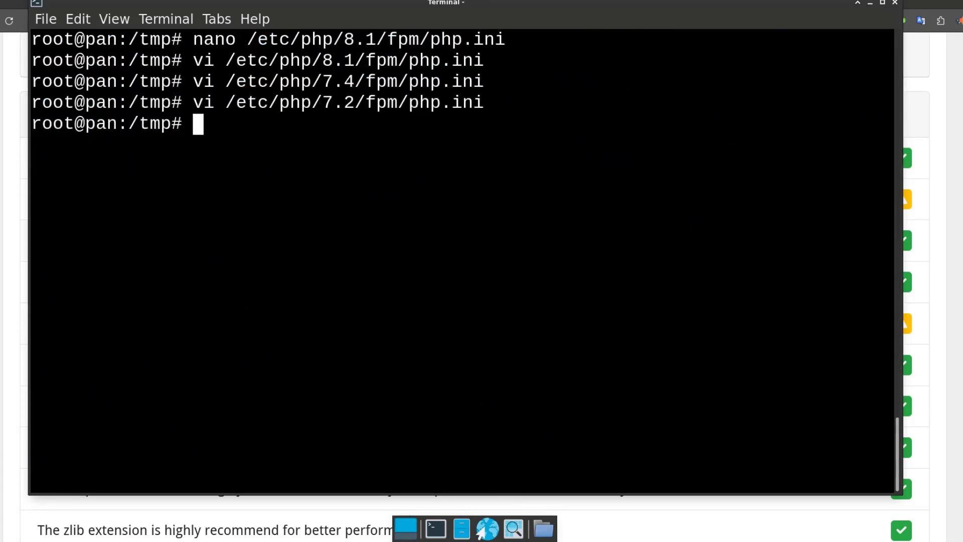
Run hostnamectl to confirm the server is Debian GNU/Linux 11 (bullseye)
{"action": "type", "text": "hostnamec"}
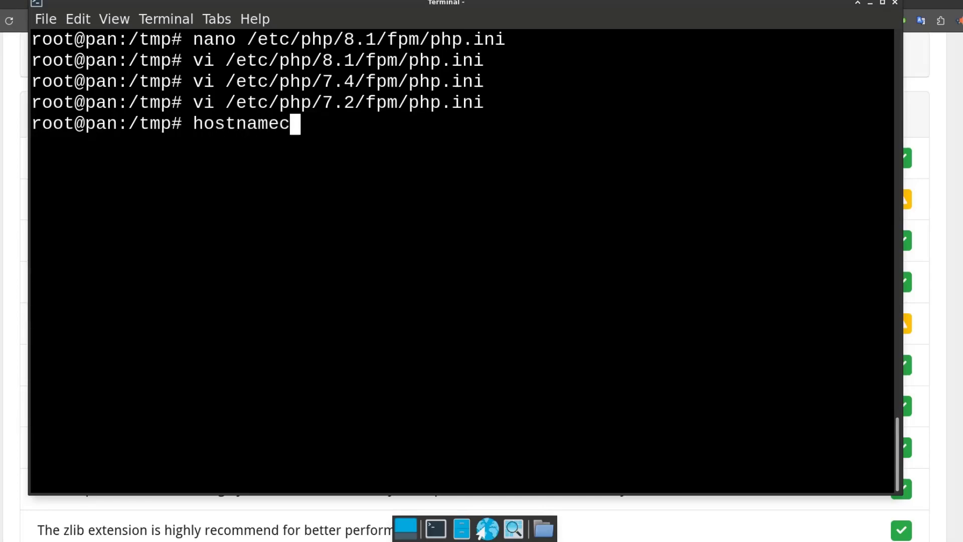
{"action": "type", "text": "tl"}
{"action": "key", "text": "Return"}
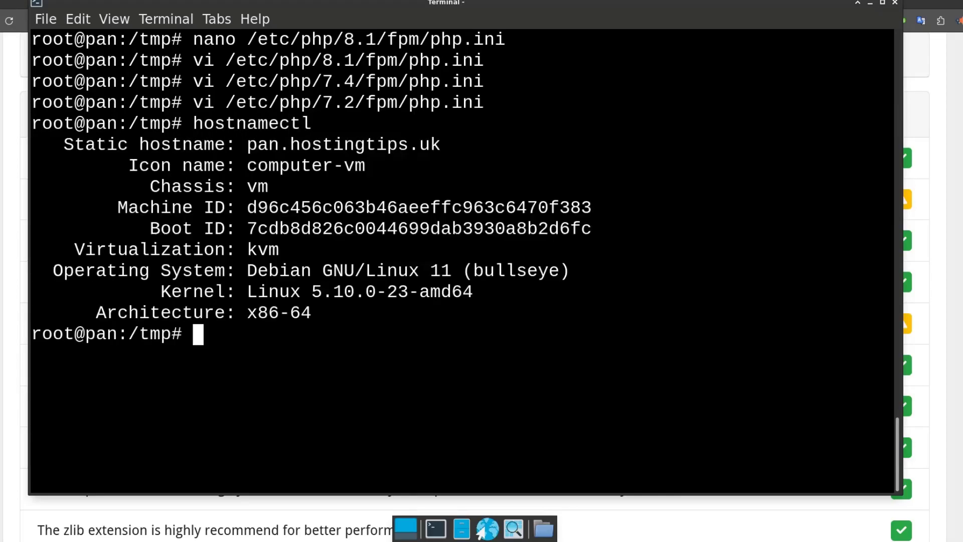
{"action": "left_click_drag", "start_coordinate": [303, 268], "coordinate": [379, 271]}
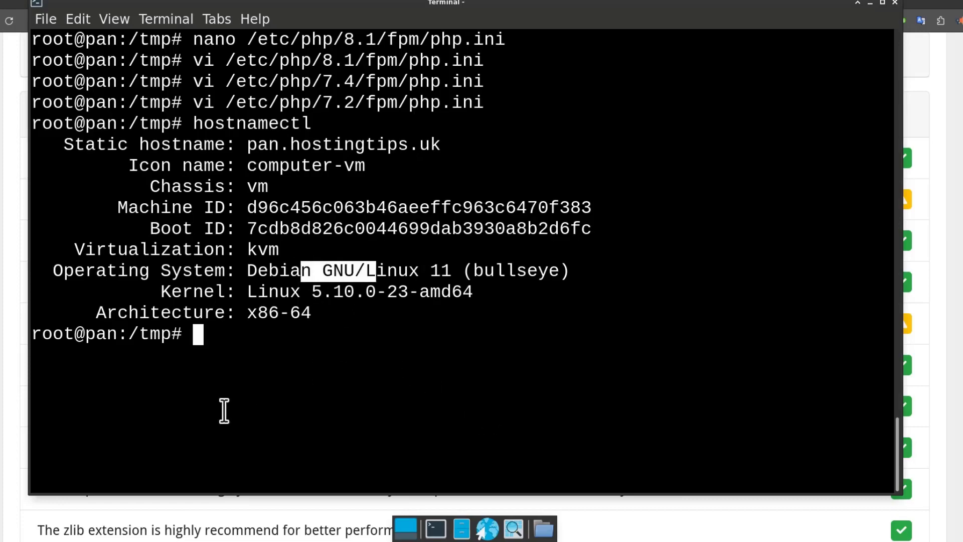
{"action": "left_click", "coordinate": [226, 335]}
Install the php8.1-gmp package with apt install
{"action": "key", "text": "ctrl+l"}
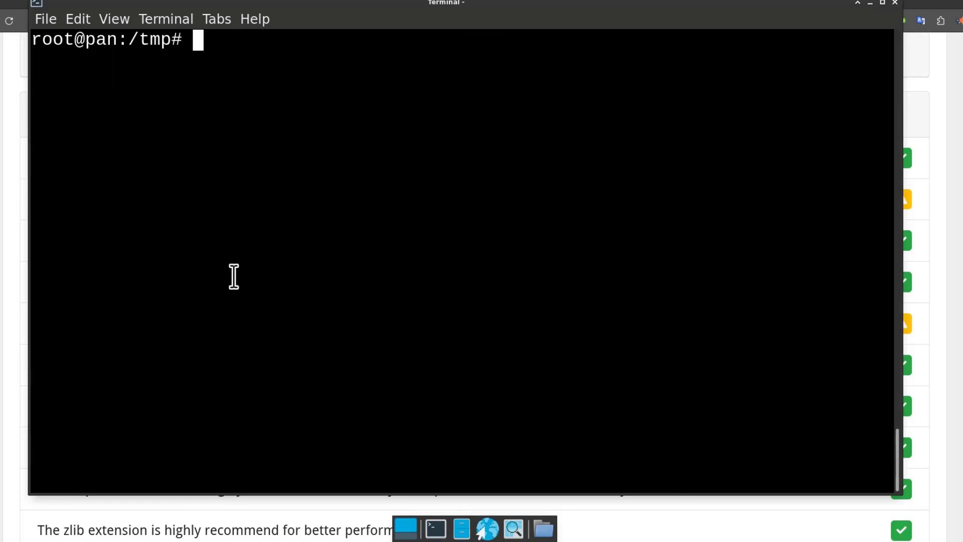
{"action": "left_click_drag", "start_coordinate": [363, 9], "coordinate": [379, 28]}
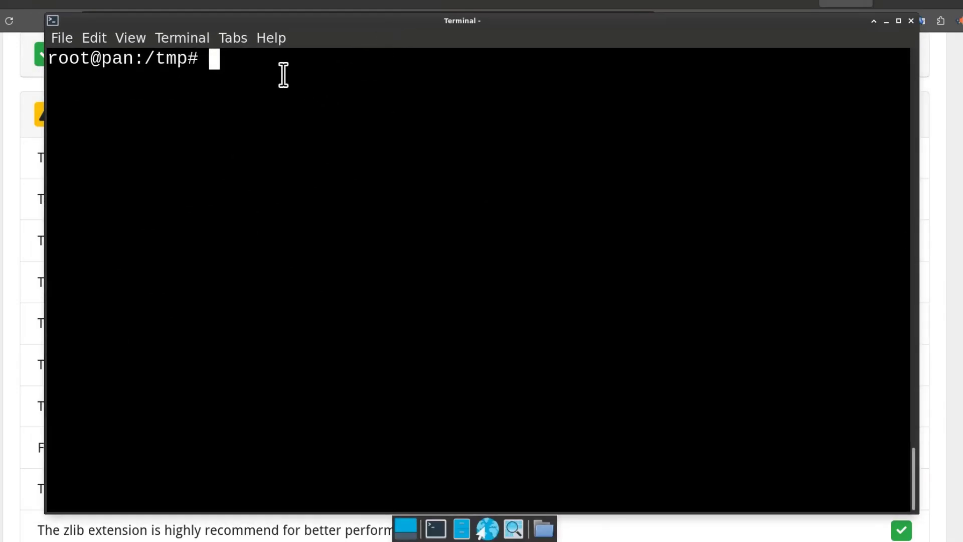
{"action": "type", "text": "ap"}
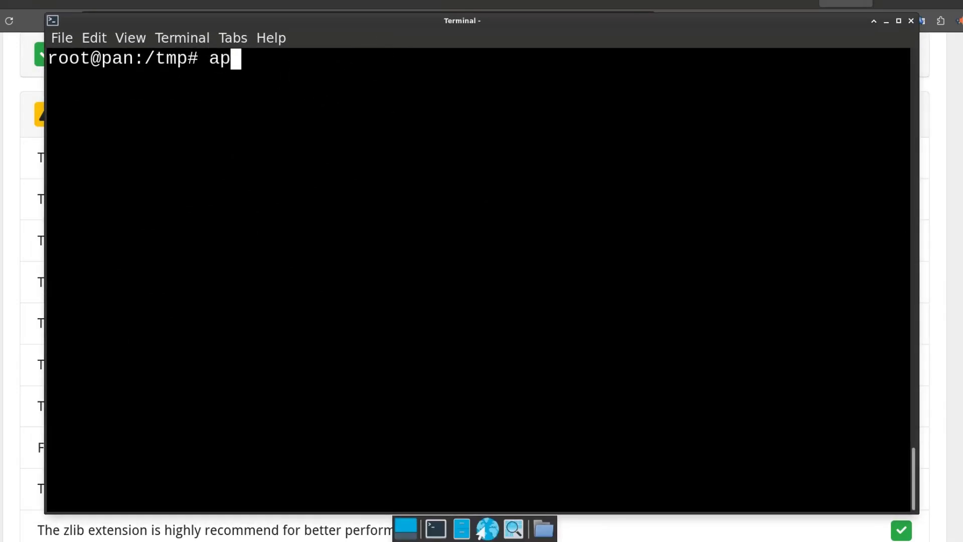
{"action": "type", "text": "t i"}
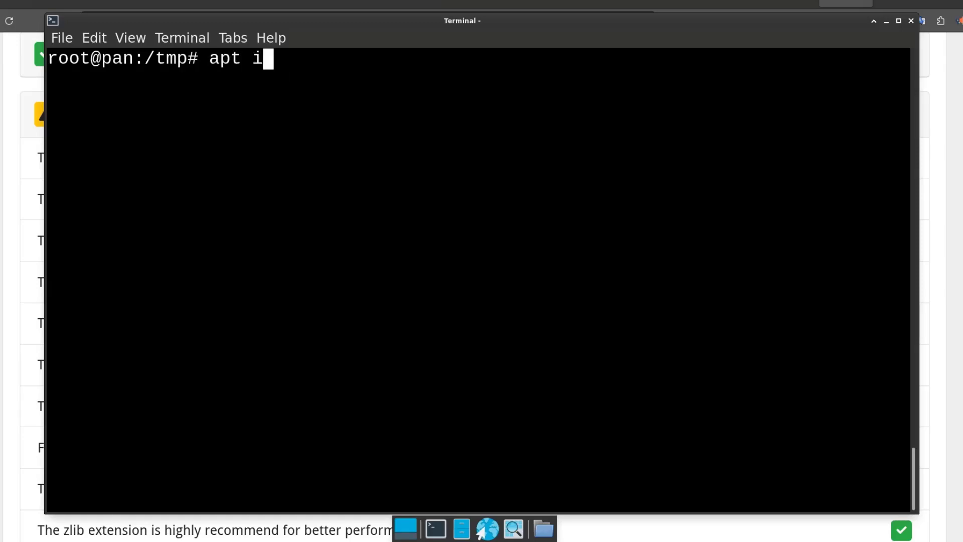
{"action": "type", "text": "nstall"}
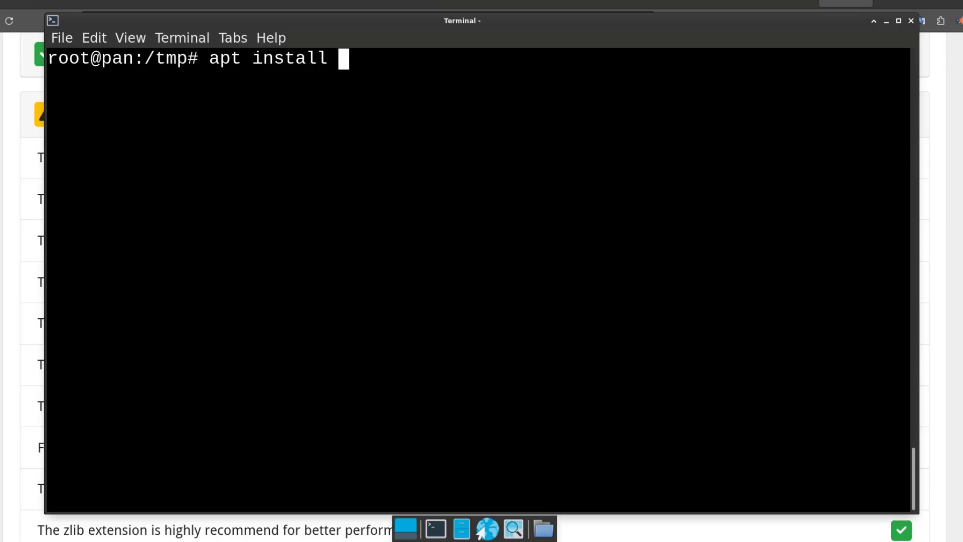
{"action": "type", "text": " php"}
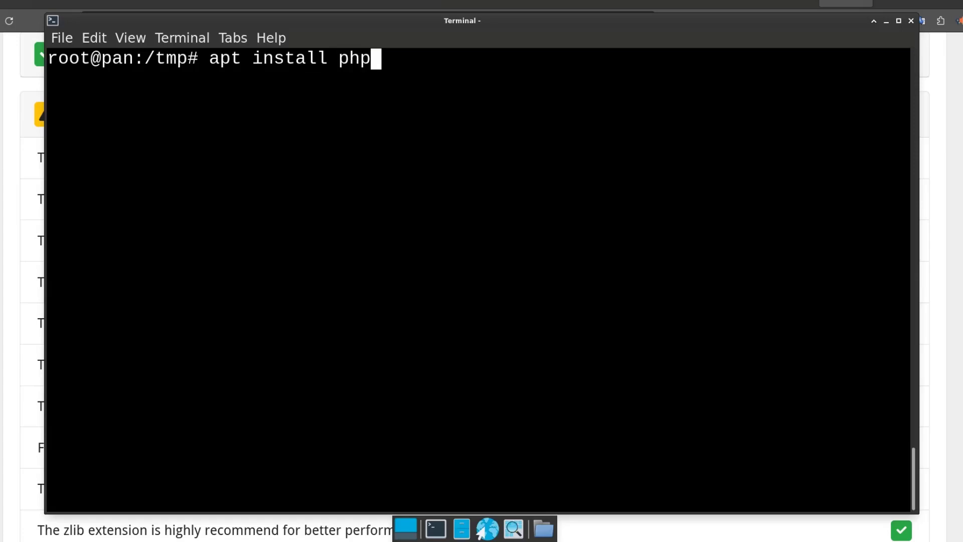
{"action": "type", "text": "8.1-"}
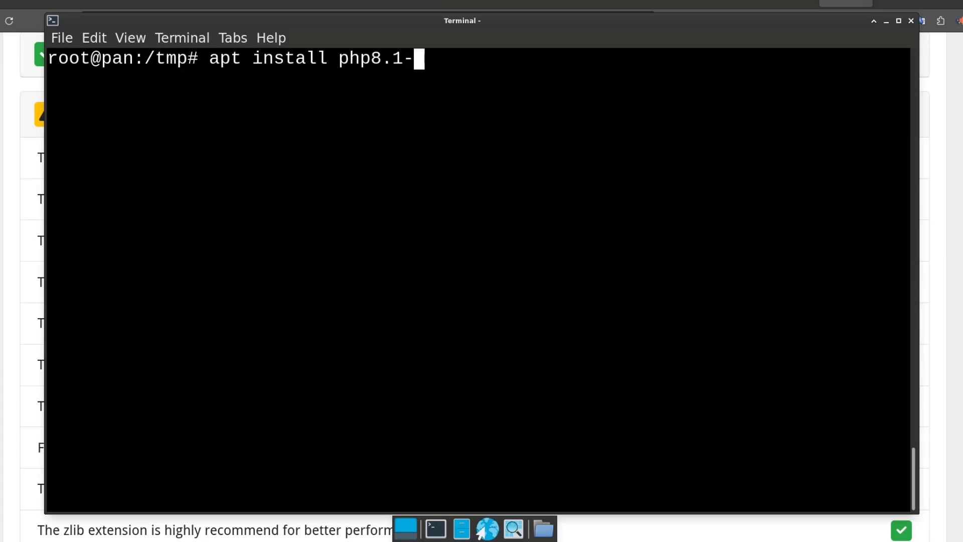
{"action": "left_click_drag", "start_coordinate": [213, 30], "coordinate": [310, 25]}
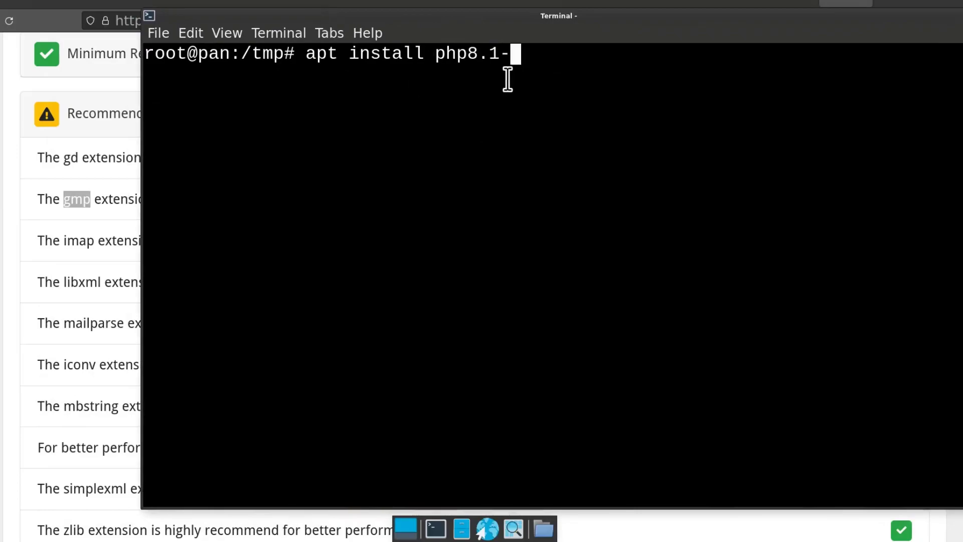
{"action": "type", "text": "gmp"}
{"action": "key", "text": "Return"}
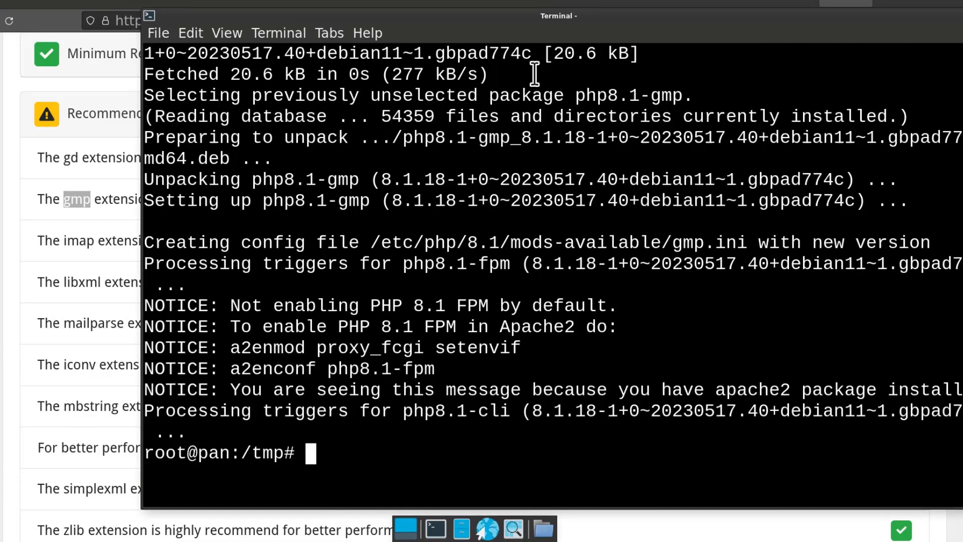
Install php8.1-mailparse using the name copied from the installer, then clear the screen
{"action": "key", "text": "Up"}
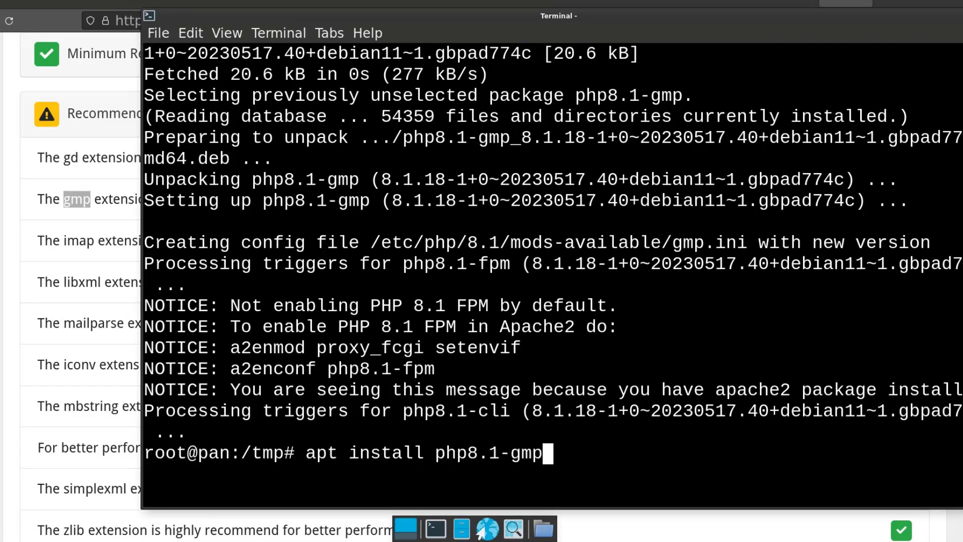
{"action": "left_click", "coordinate": [71, 201]}
{"action": "left_click", "coordinate": [67, 204]}
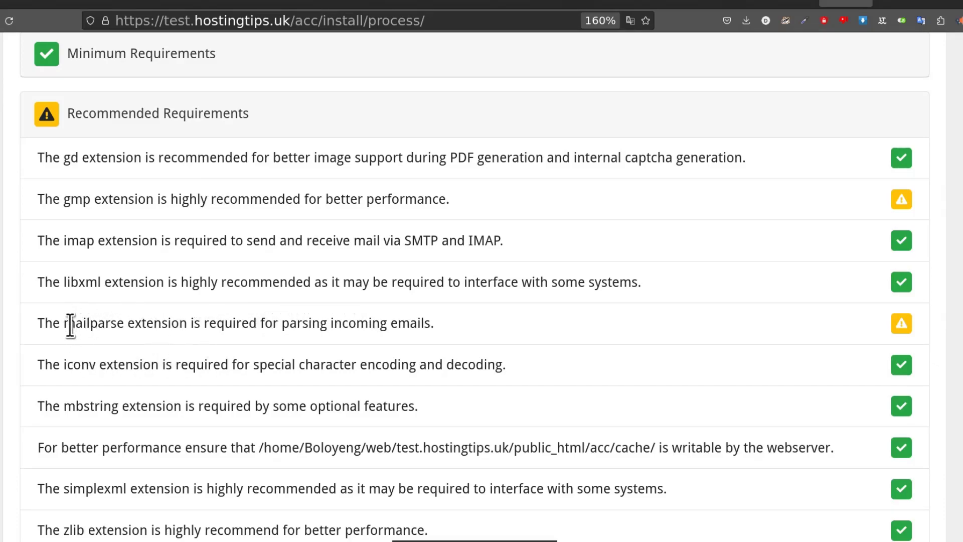
{"action": "left_click_drag", "start_coordinate": [63, 326], "coordinate": [122, 326]}
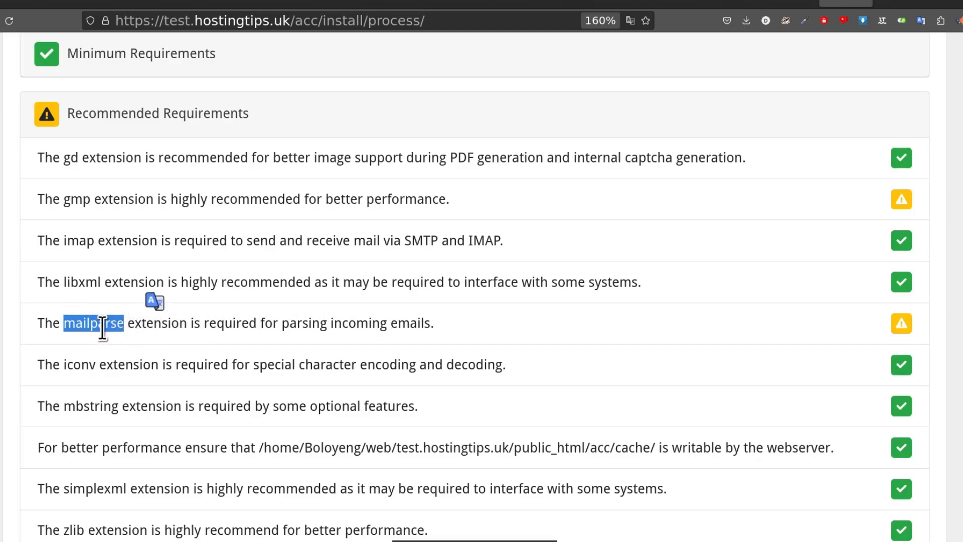
{"action": "right_click", "coordinate": [101, 327]}
{"action": "left_click", "coordinate": [135, 49]}
{"action": "key", "text": "alt+Tab"}
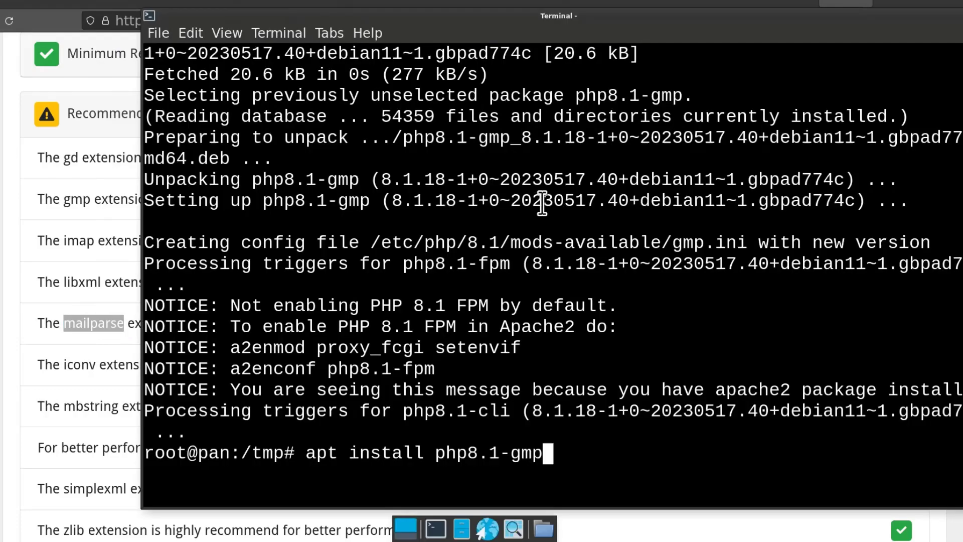
{"action": "key", "text": "BackSpace"}
{"action": "key", "text": "BackSpace"}
{"action": "key", "text": "BackSpace"}
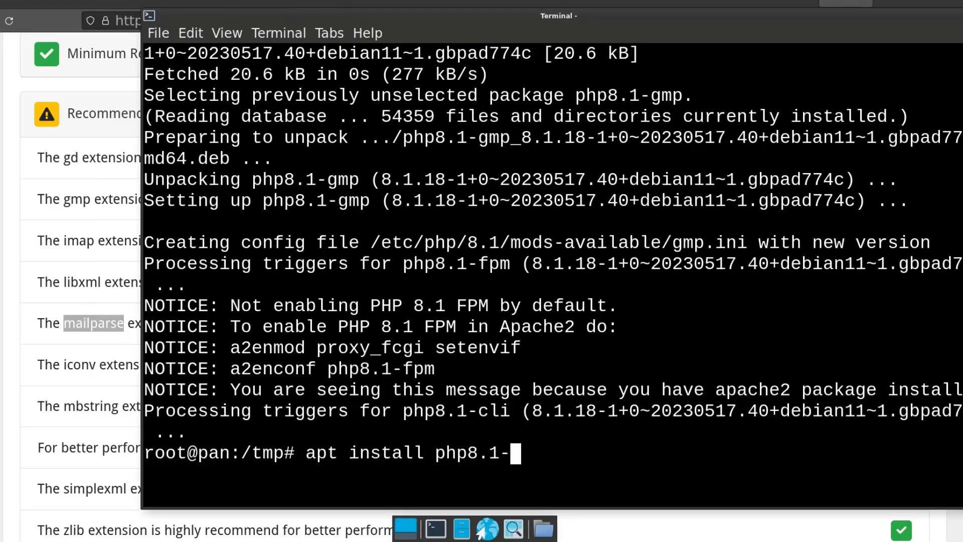
{"action": "key", "text": "ctrl+shift+v"}
{"action": "key", "text": "Return"}
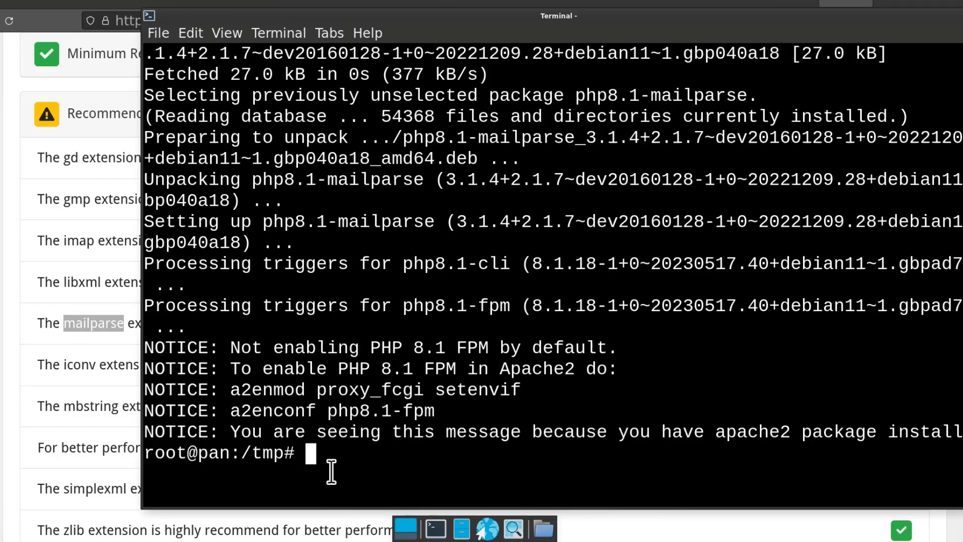
{"action": "key", "text": "ctrl+l"}
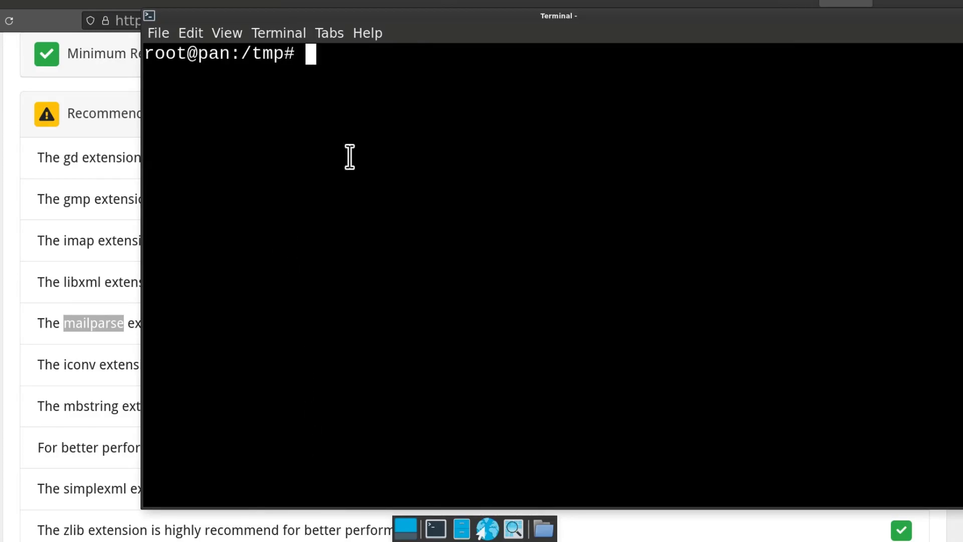
Reload the installer to confirm all recommended requirements pass, then go to HestiaCP's databases list
{"action": "left_click", "coordinate": [1, 214]}
{"action": "left_click", "coordinate": [9, 21]}
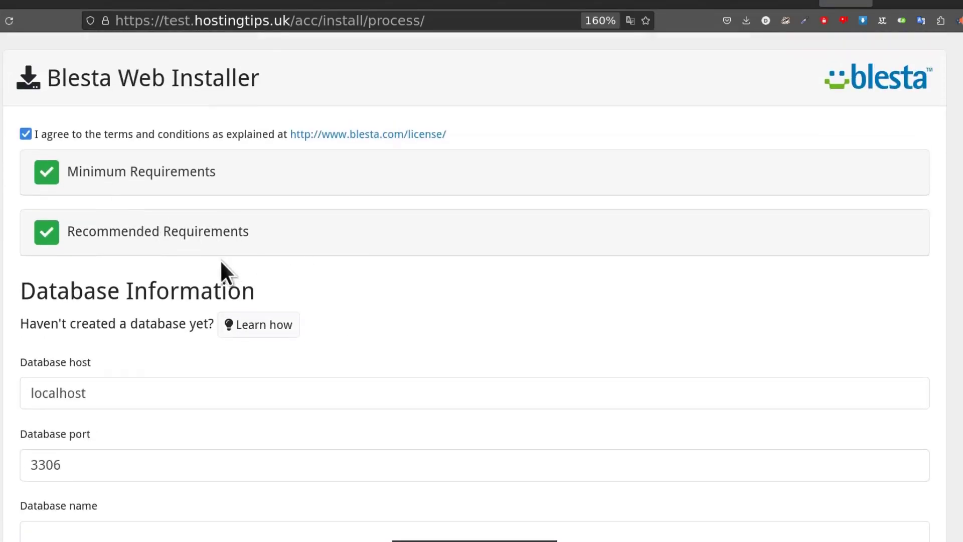
{"action": "left_click", "coordinate": [194, 233]}
{"action": "scroll", "coordinate": [351, 273], "scroll_direction": "down", "scroll_amount": 5}
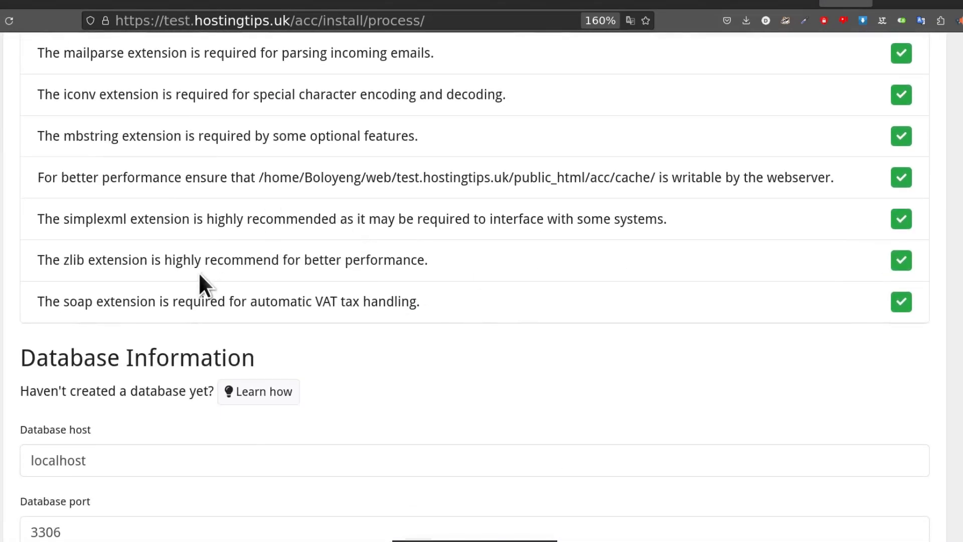
{"action": "scroll", "coordinate": [322, 322], "scroll_direction": "down", "scroll_amount": 5}
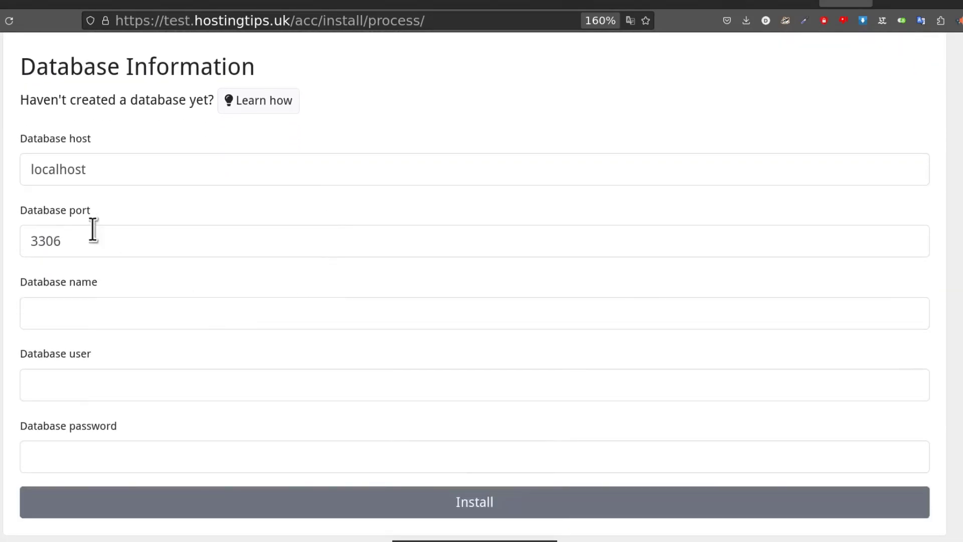
{"action": "scroll", "coordinate": [165, 431], "scroll_direction": "up", "scroll_amount": 3}
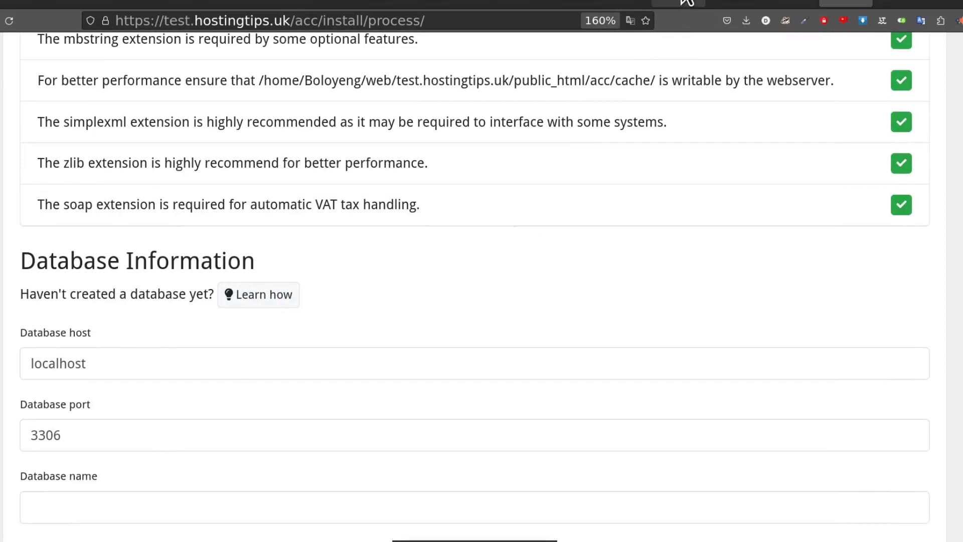
{"action": "left_click", "coordinate": [667, 4]}
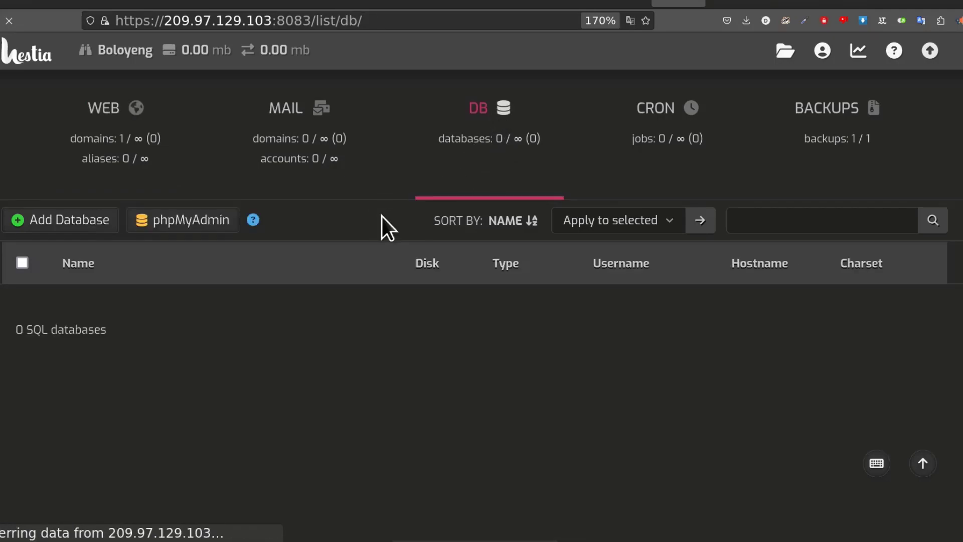
Enter database name Blest34 in a new database and paste its full prefixed name into the notes
{"action": "left_click", "coordinate": [68, 224]}
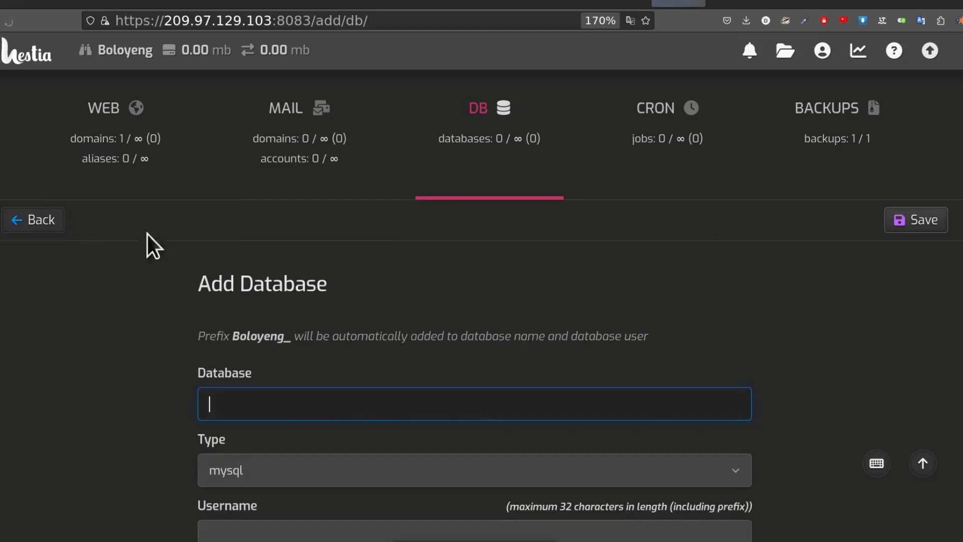
{"action": "scroll", "coordinate": [436, 314], "scroll_direction": "down", "scroll_amount": 5}
{"action": "scroll", "coordinate": [324, 204], "scroll_direction": "up", "scroll_amount": 2}
{"action": "scroll", "coordinate": [324, 203], "scroll_direction": "up", "scroll_amount": 2}
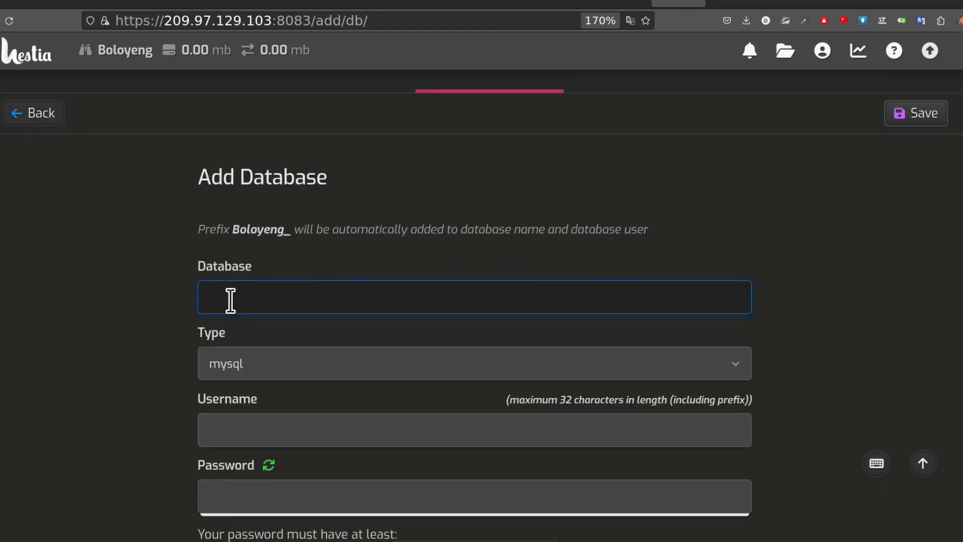
{"action": "type", "text": "Blest"}
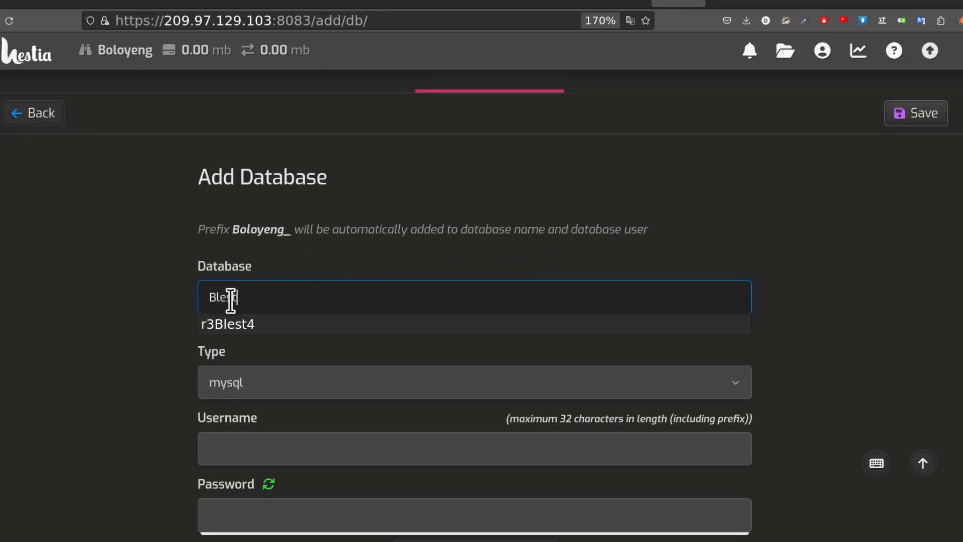
{"action": "type", "text": "34"}
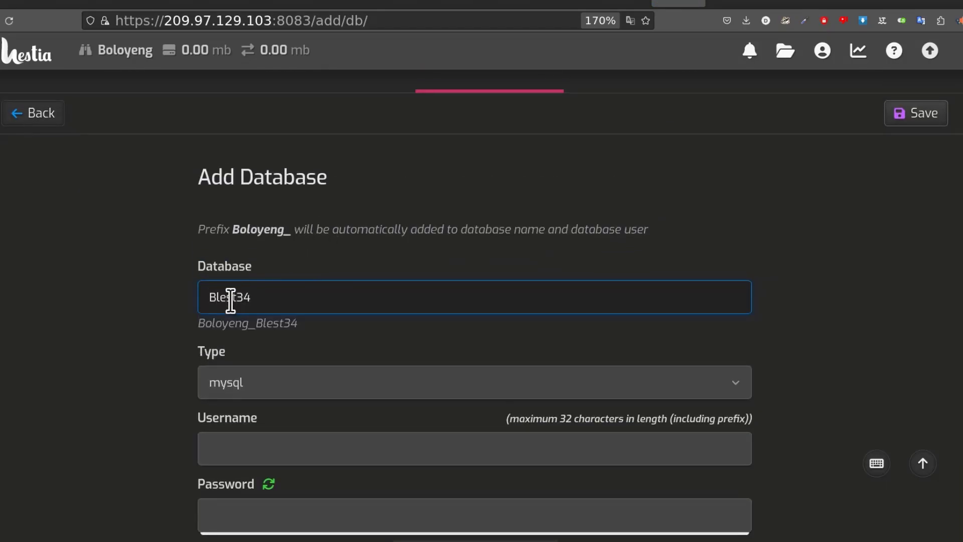
{"action": "triple_click", "coordinate": [265, 323]}
{"action": "left_click", "coordinate": [265, 323]}
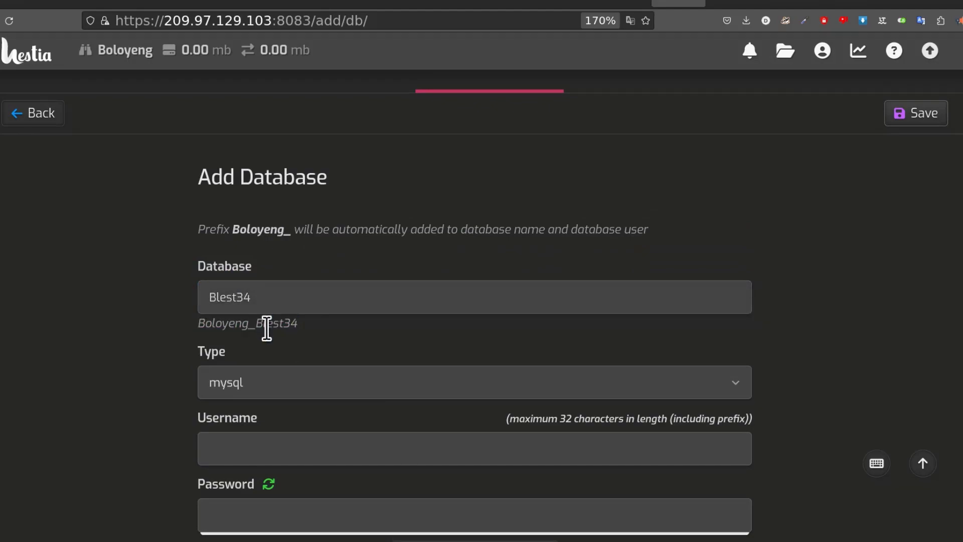
{"action": "double_click", "coordinate": [266, 324]}
{"action": "right_click", "coordinate": [266, 324]}
{"action": "left_click", "coordinate": [310, 54]}
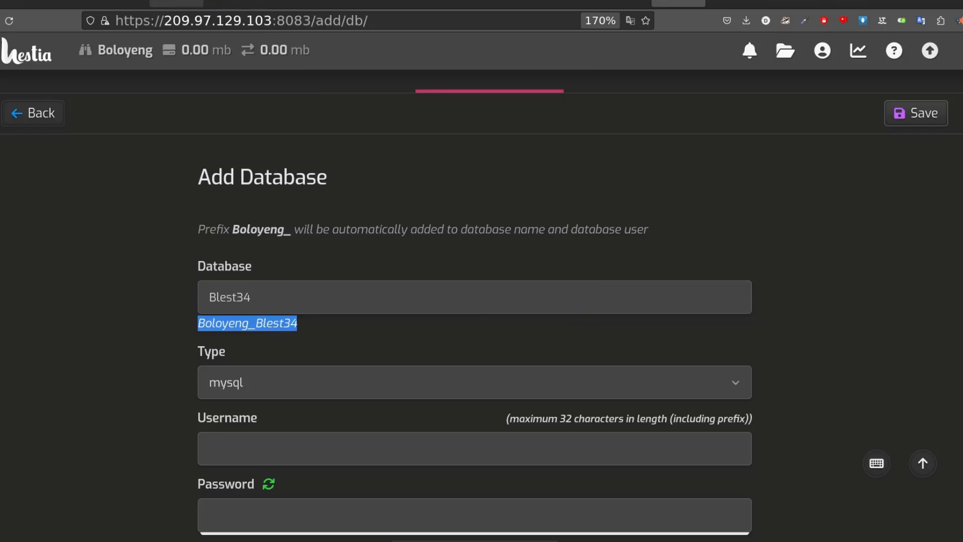
{"action": "key", "text": "alt+Tab"}
{"action": "key", "text": "ctrl+v"}
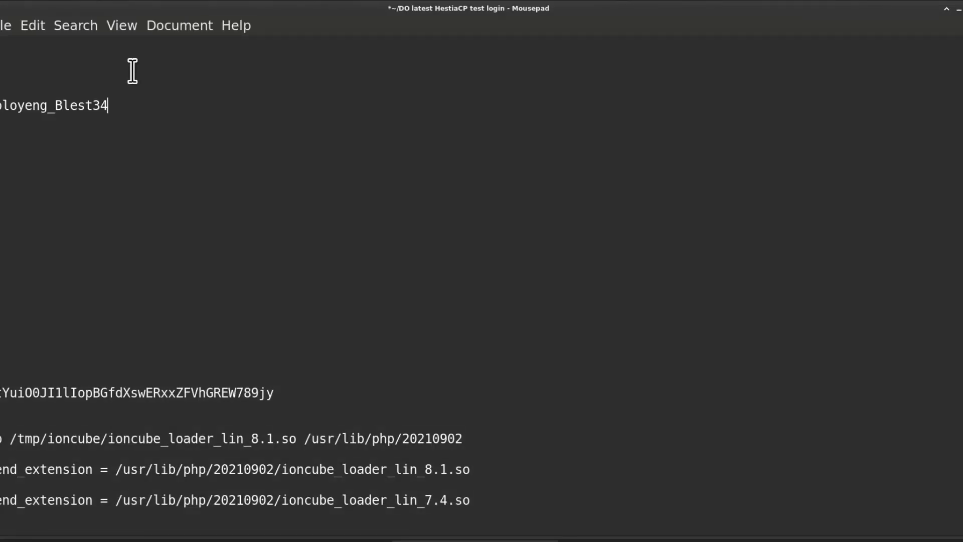
{"action": "key", "text": "alt+Tab"}
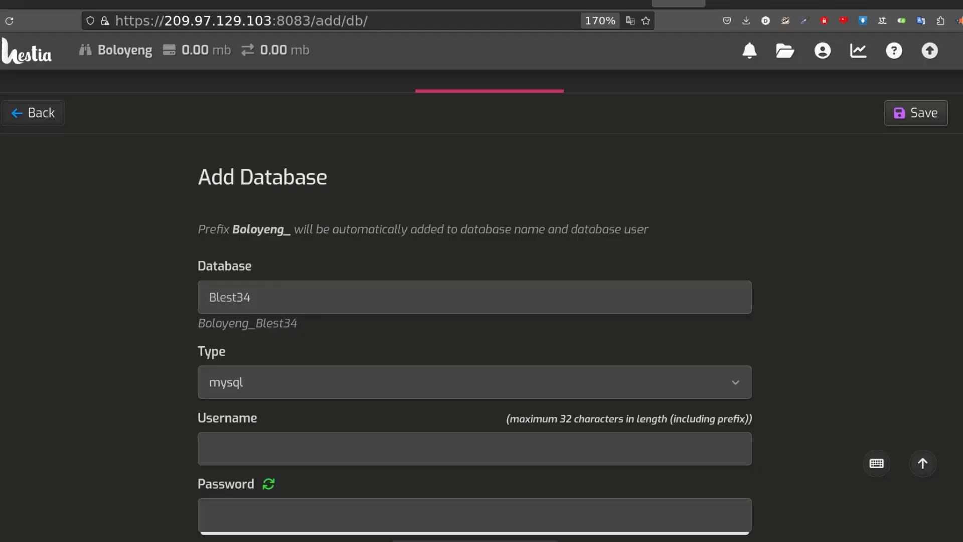
Keep mysql type, enter username Blest, and paste the full prefixed username on a new notes line
{"action": "scroll", "coordinate": [359, 294], "scroll_direction": "down", "scroll_amount": 4}
{"action": "left_click", "coordinate": [300, 173]}
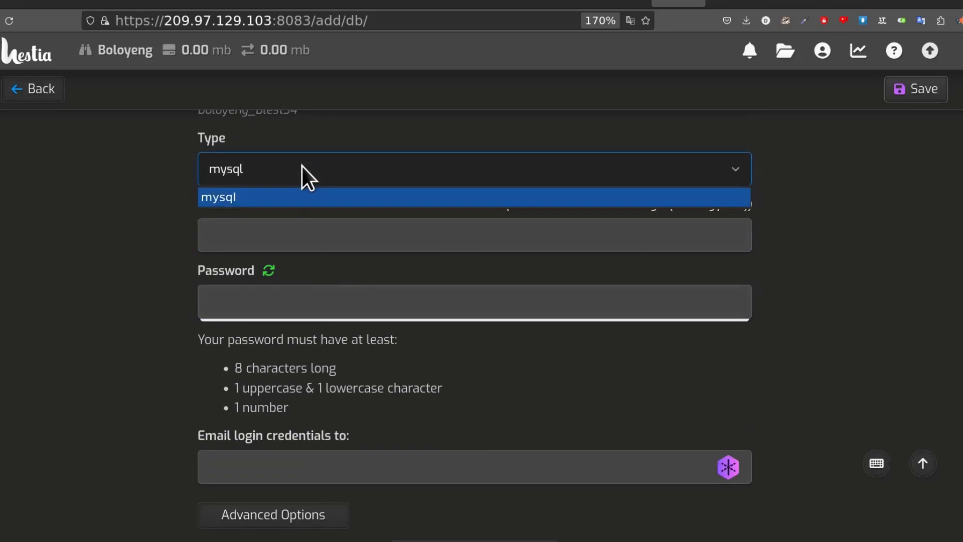
{"action": "left_click", "coordinate": [301, 176]}
{"action": "left_click", "coordinate": [246, 241]}
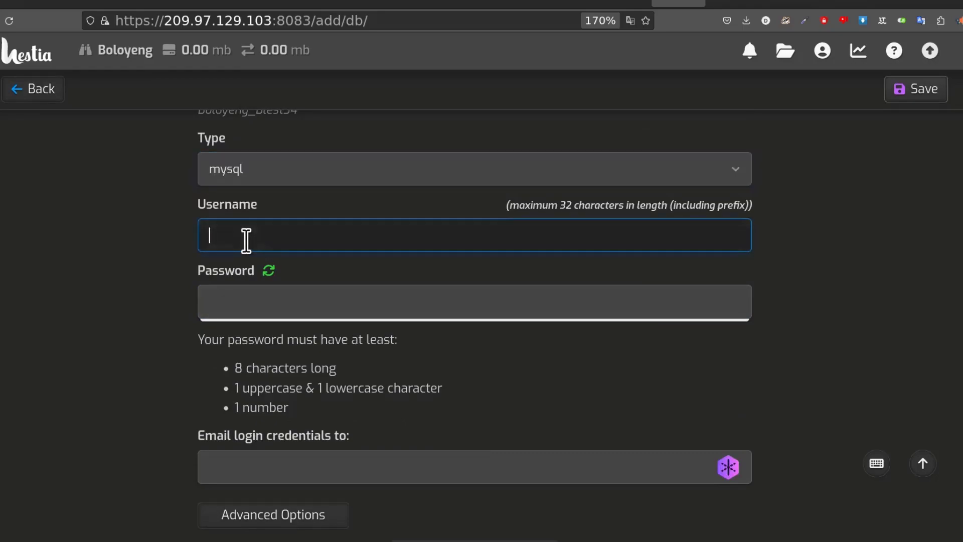
{"action": "type", "text": "Bles"}
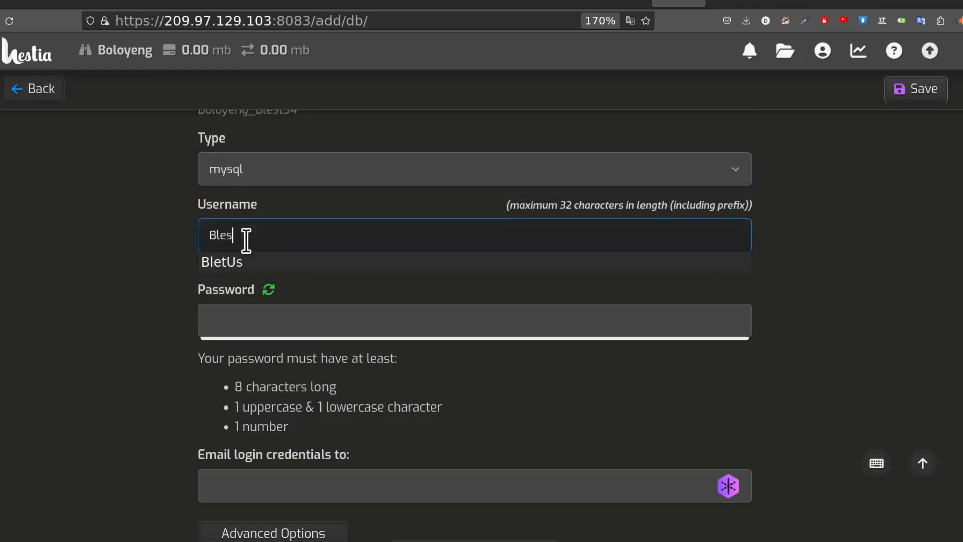
{"action": "type", "text": "tU53r"}
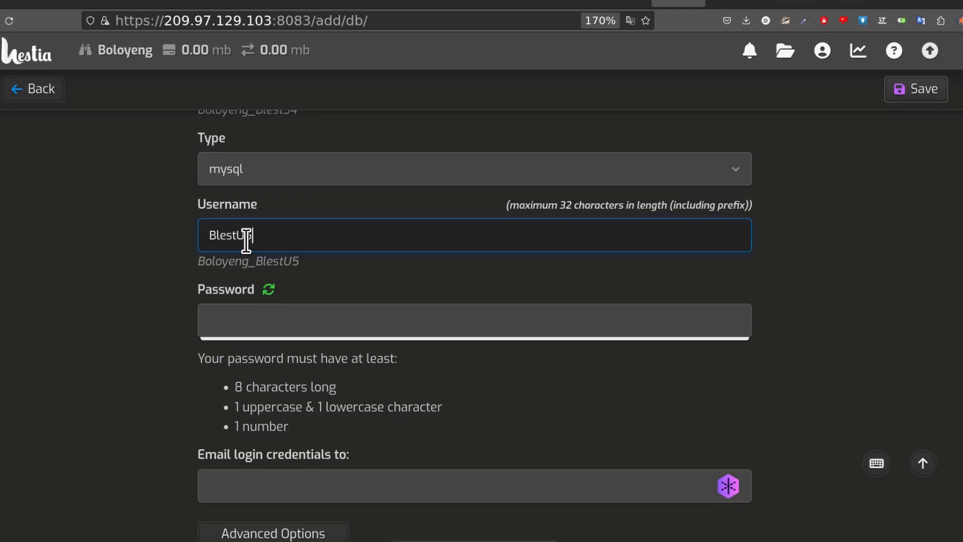
{"action": "double_click", "coordinate": [282, 257]}
{"action": "right_click", "coordinate": [283, 257]}
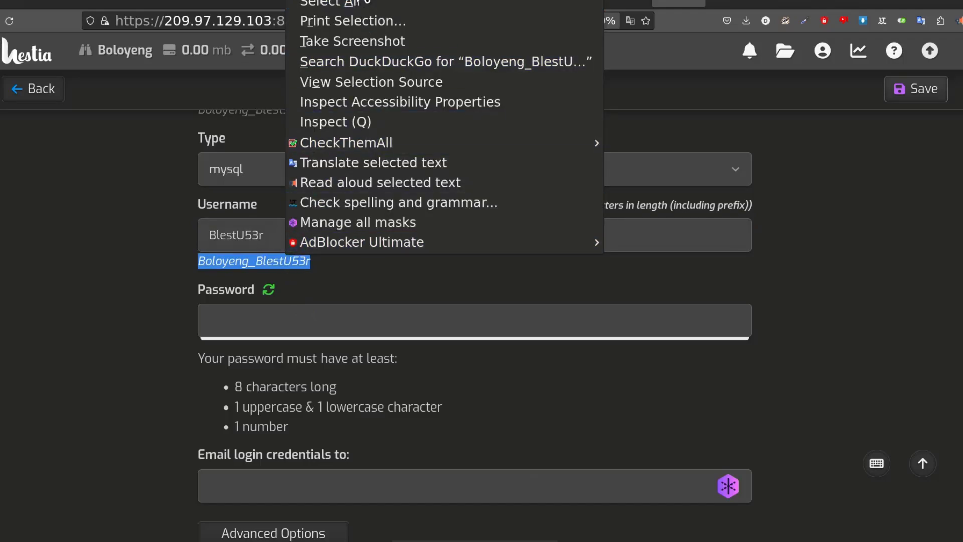
{"action": "left_click", "coordinate": [334, 1]}
{"action": "key", "text": "alt+Tab"}
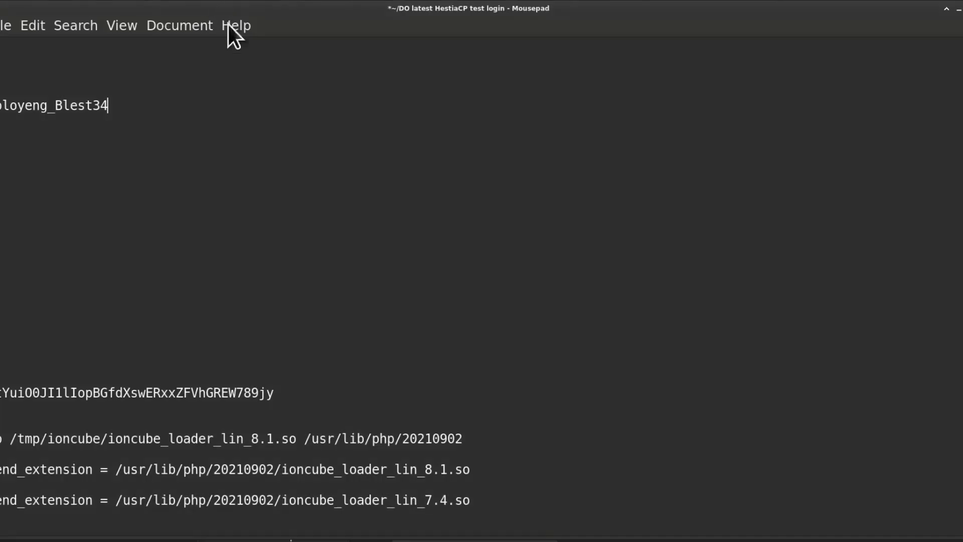
{"action": "left_click", "coordinate": [274, 113]}
{"action": "key", "text": "Return"}
{"action": "key", "text": "ctrl+v"}
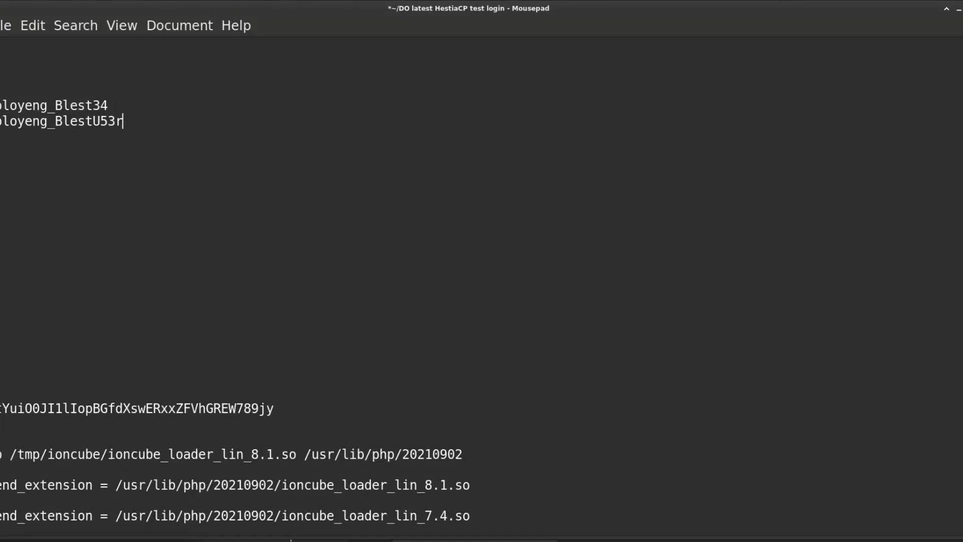
Generate a random database password and paste it on a new line in the notes
{"action": "key", "text": "alt+Tab"}
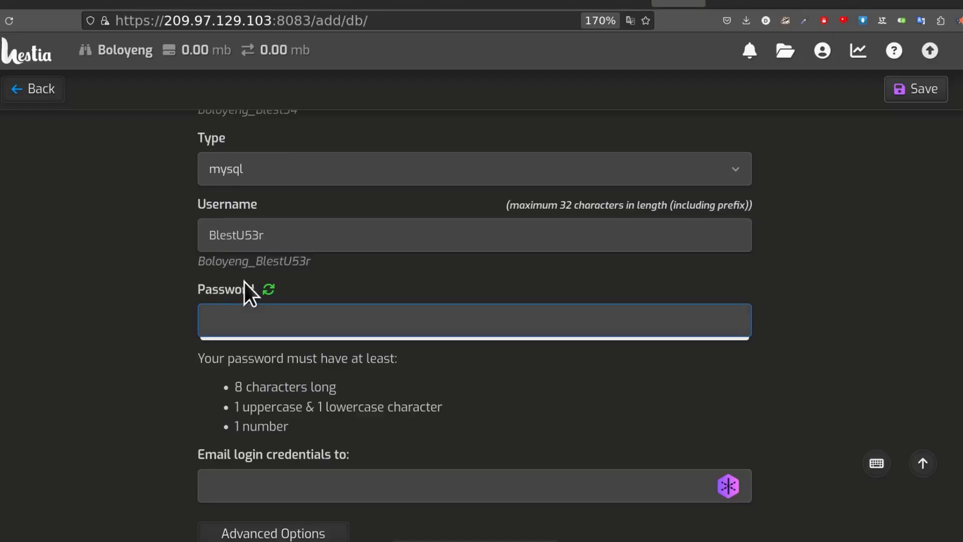
{"action": "left_click", "coordinate": [270, 290]}
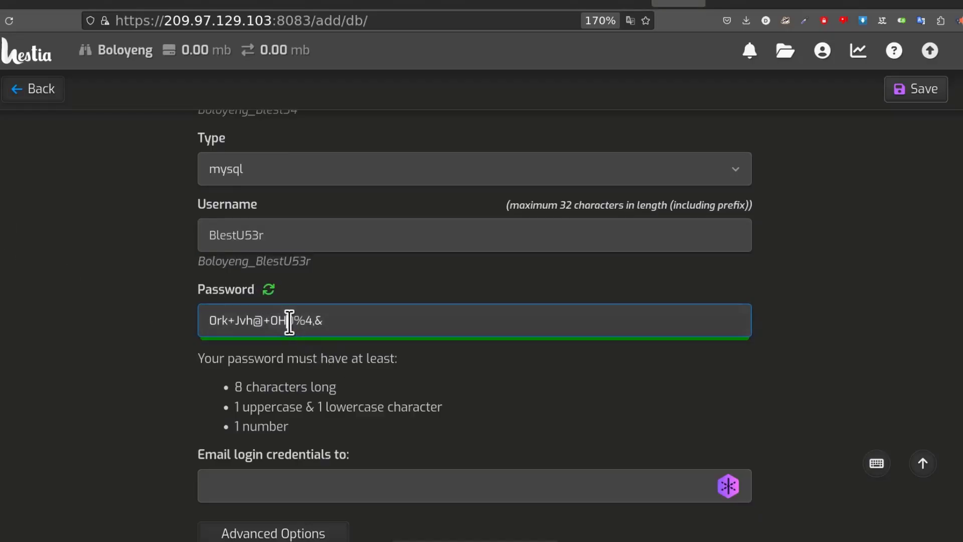
{"action": "double_click", "coordinate": [289, 321]}
{"action": "triple_click", "coordinate": [289, 321]}
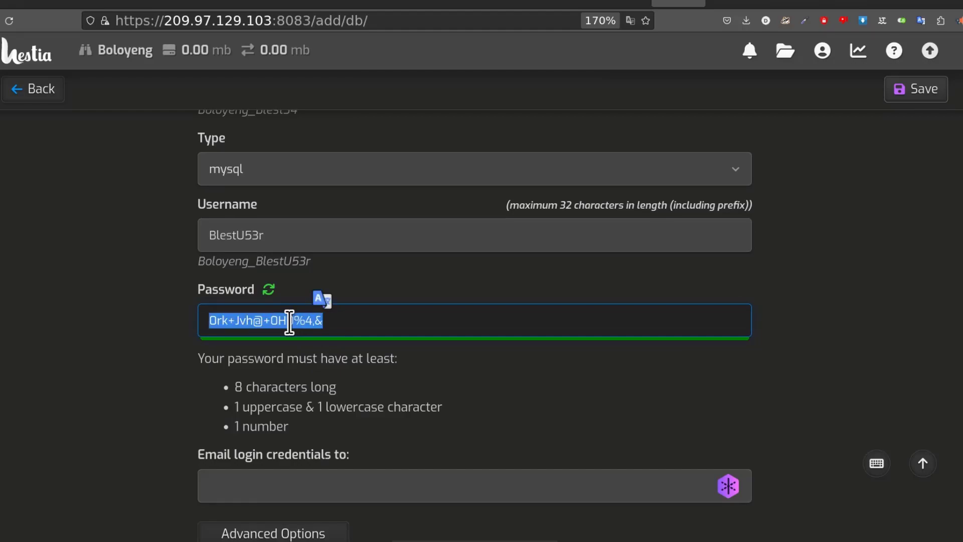
{"action": "right_click", "coordinate": [289, 321]}
{"action": "left_click", "coordinate": [324, 39]}
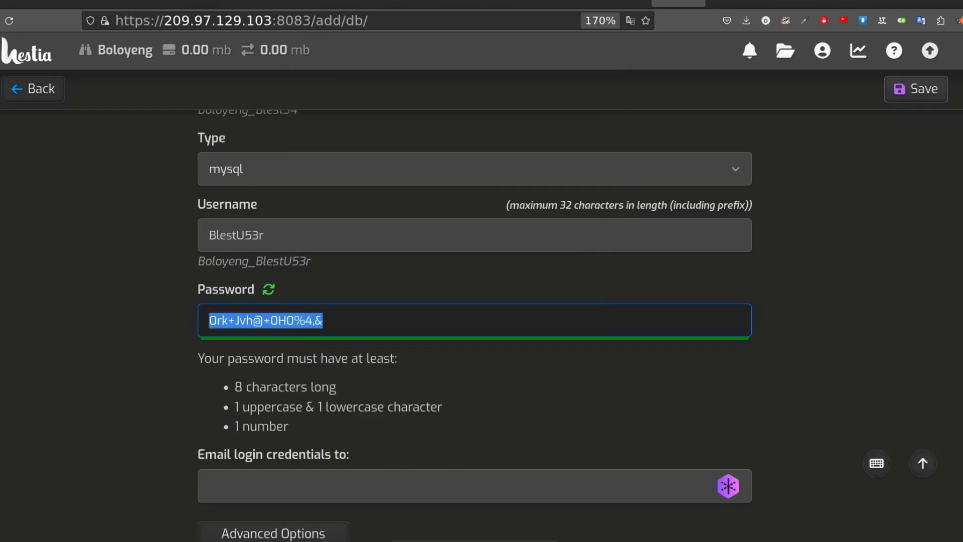
{"action": "key", "text": "alt+Tab"}
{"action": "key", "text": "Return"}
{"action": "key", "text": "ctrl+v"}
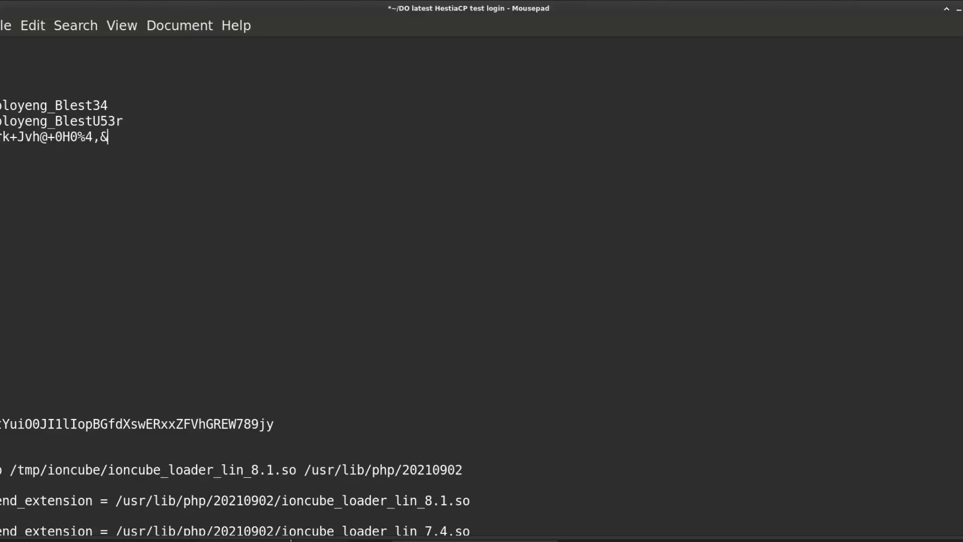
{"action": "key", "text": "alt+Tab"}
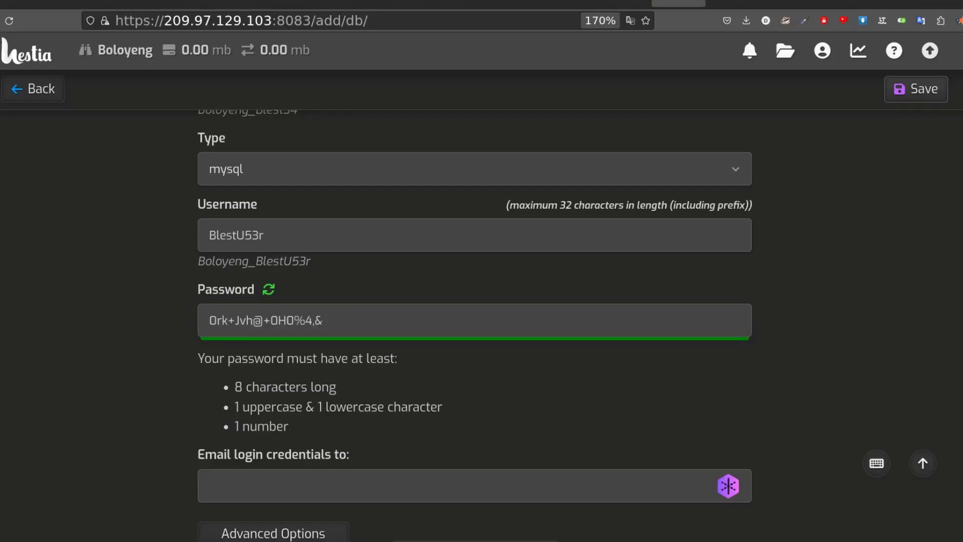
Review the Advanced Options host and charset settings, then save the database
{"action": "left_click", "coordinate": [286, 321]}
{"action": "scroll", "coordinate": [426, 382], "scroll_direction": "down", "scroll_amount": 1}
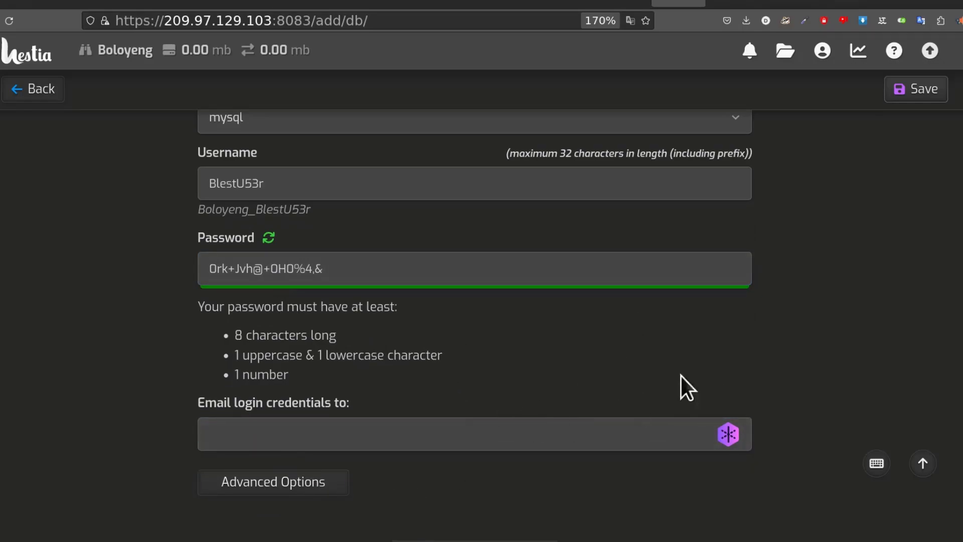
{"action": "left_click", "coordinate": [281, 481]}
{"action": "scroll", "coordinate": [687, 321], "scroll_direction": "down", "scroll_amount": 3}
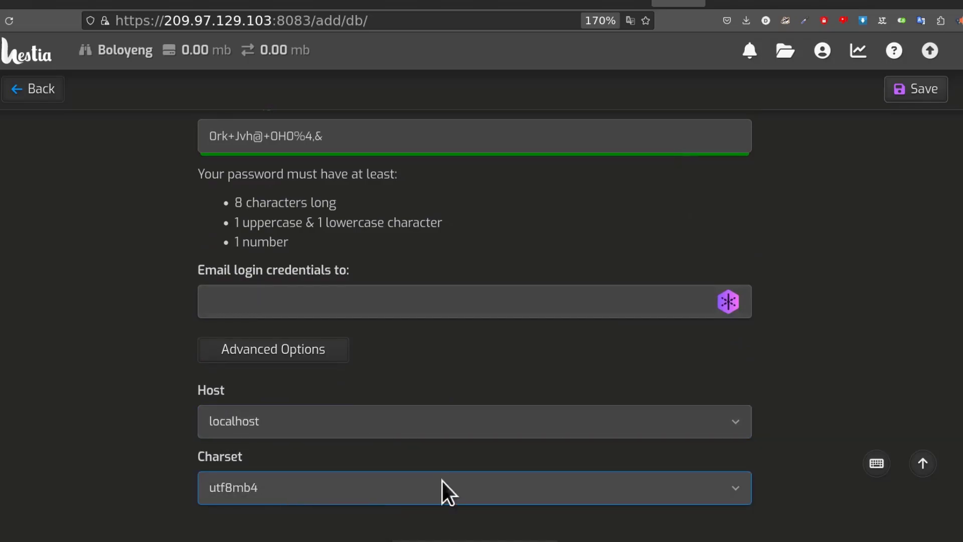
{"action": "scroll", "coordinate": [847, 326], "scroll_direction": "up", "scroll_amount": 10}
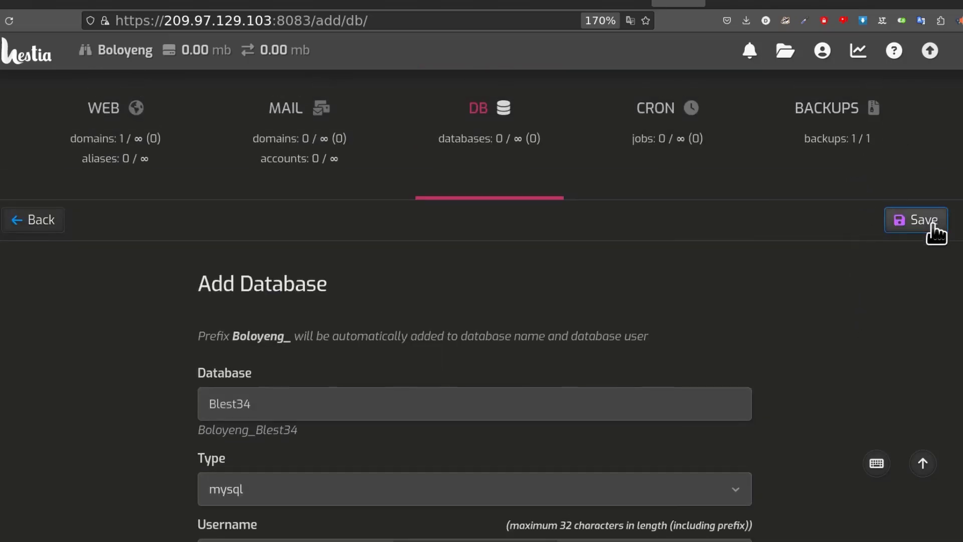
{"action": "left_click", "coordinate": [925, 221]}
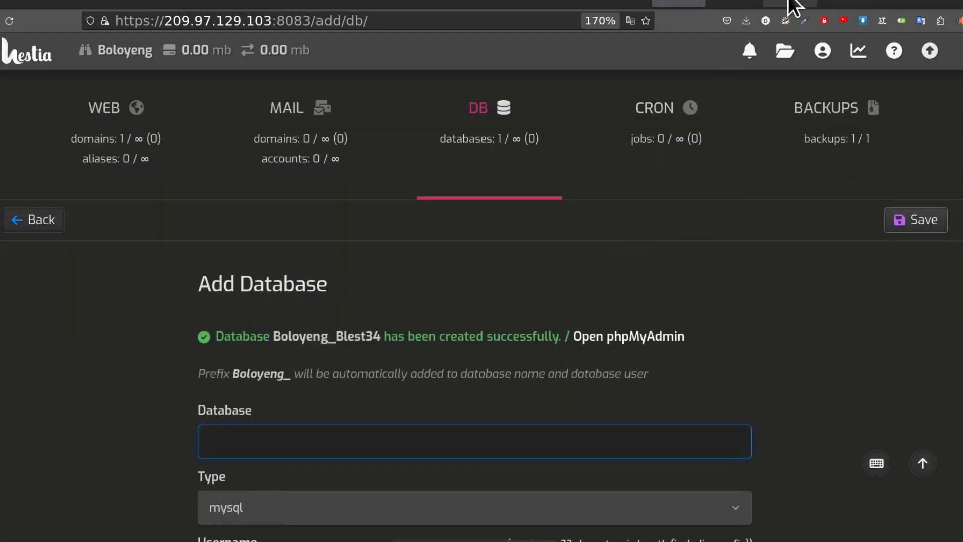
Copy the new database name from the Mousepad notes into the Database name field
{"action": "left_click", "coordinate": [845, 4]}
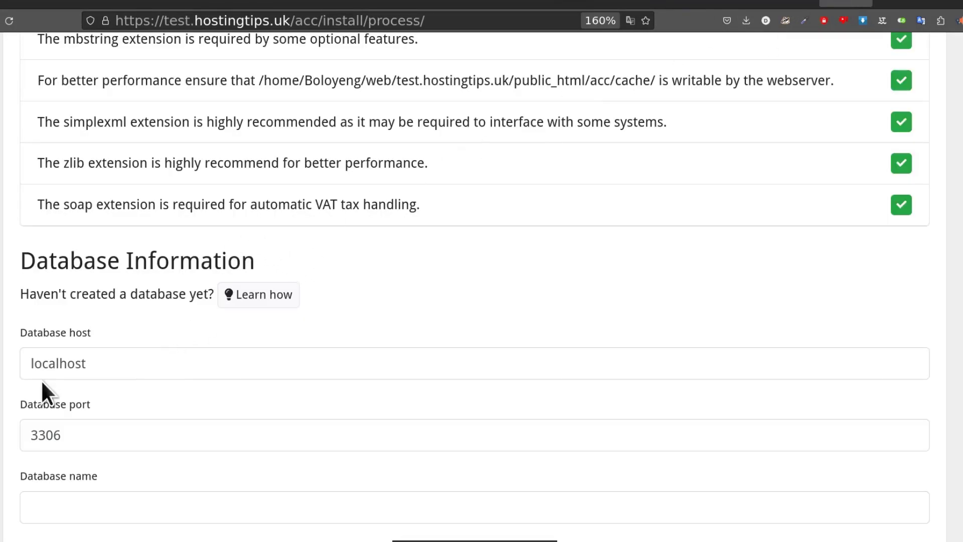
{"action": "scroll", "coordinate": [149, 420], "scroll_direction": "down", "scroll_amount": 3}
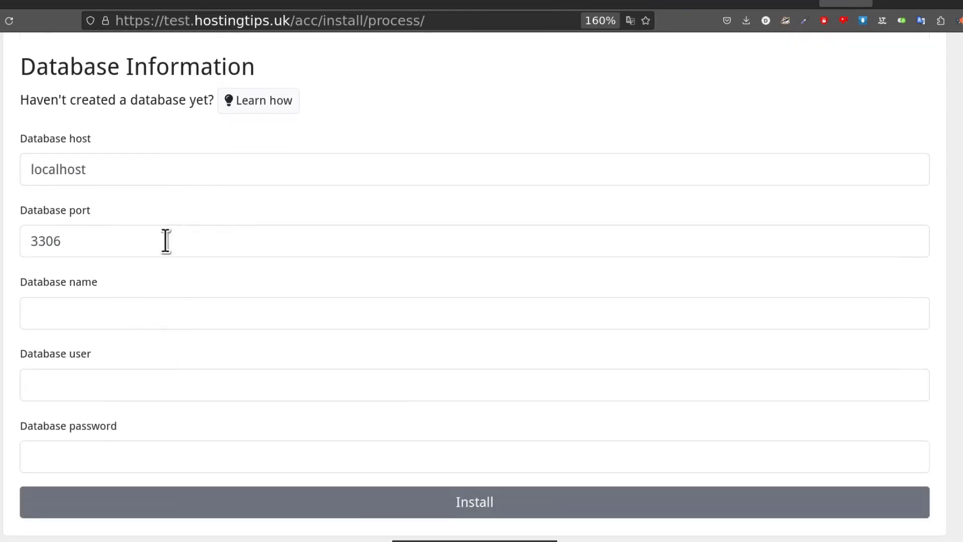
{"action": "scroll", "coordinate": [91, 256], "scroll_direction": "down", "scroll_amount": 1}
{"action": "left_click", "coordinate": [41, 307]}
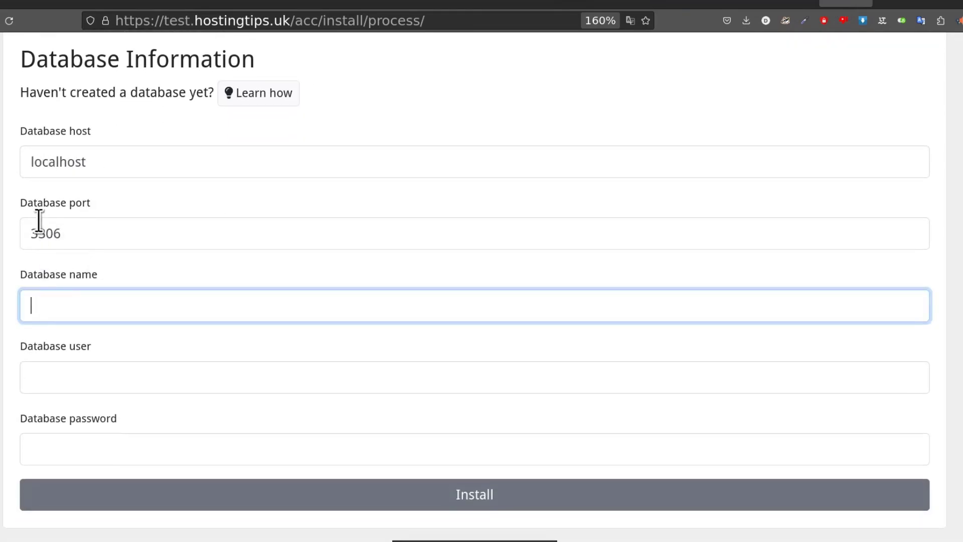
{"action": "left_click", "coordinate": [43, 305]}
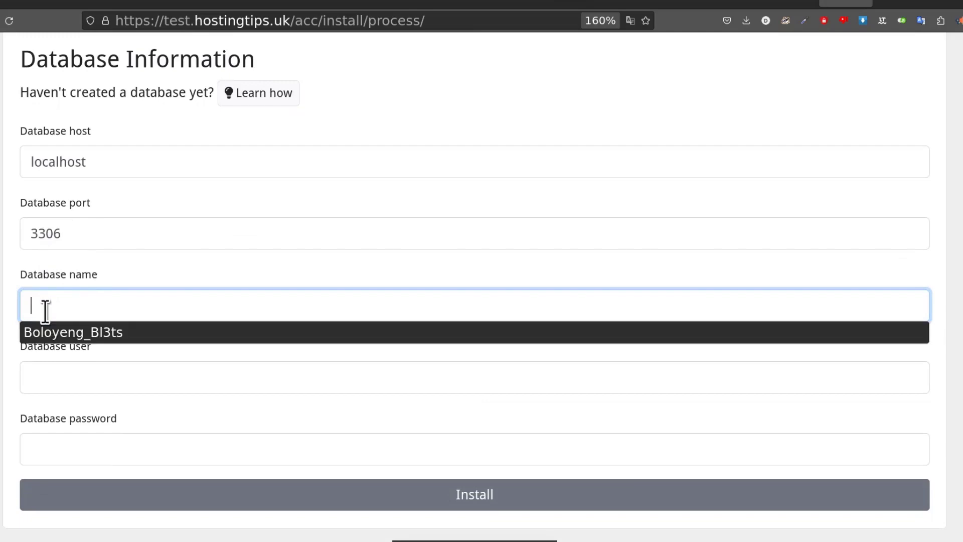
{"action": "key", "text": "alt+Tab"}
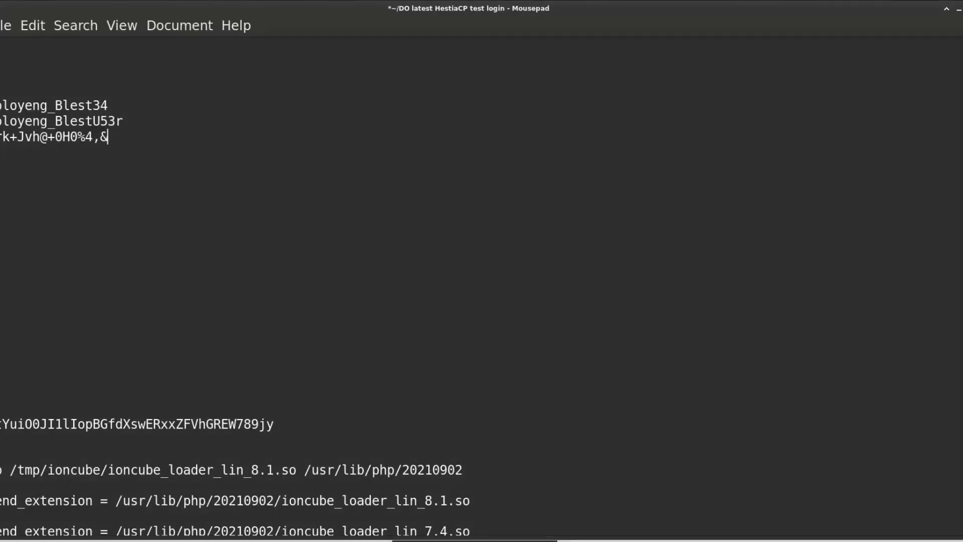
{"action": "double_click", "coordinate": [42, 100]}
{"action": "right_click", "coordinate": [42, 101]}
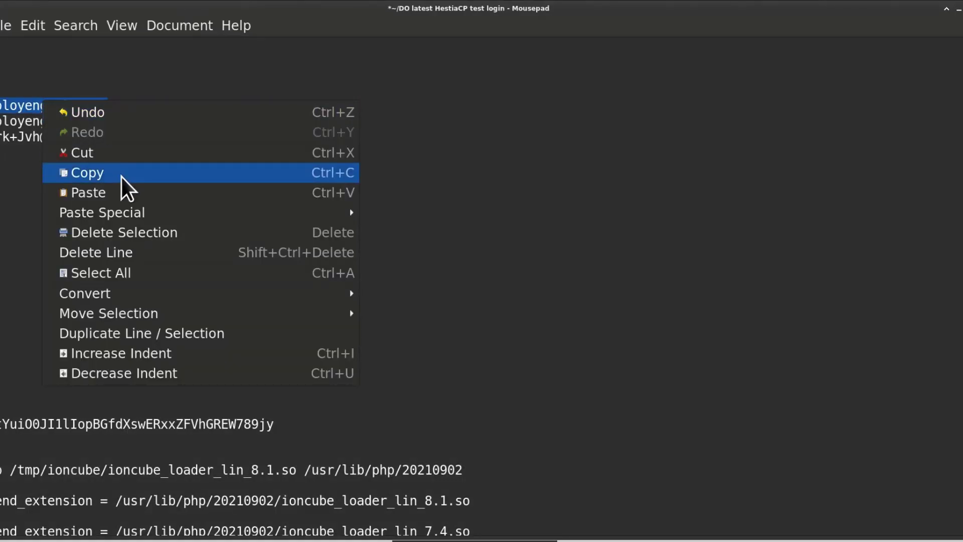
{"action": "left_click", "coordinate": [120, 176]}
{"action": "key", "text": "alt+Tab"}
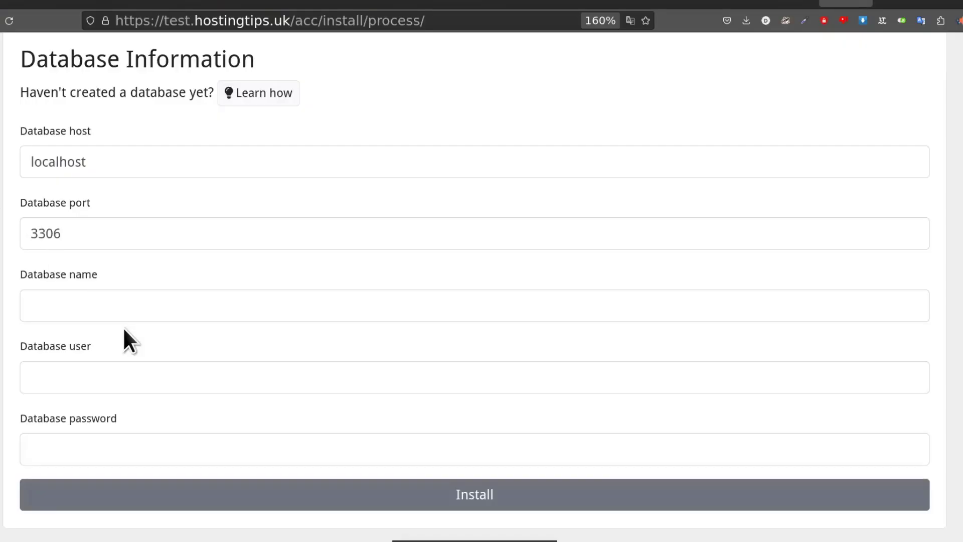
{"action": "right_click", "coordinate": [78, 303]}
{"action": "left_click", "coordinate": [107, 128]}
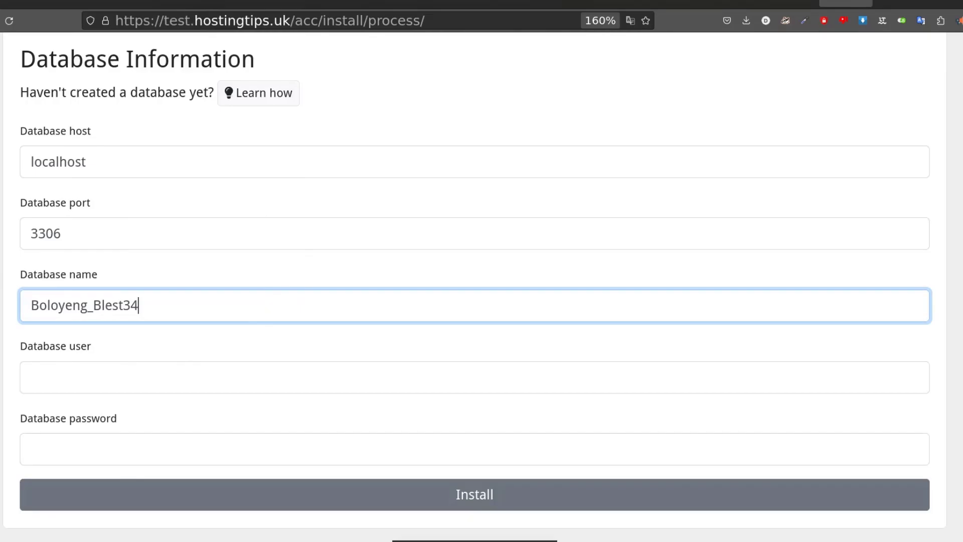
Copy the database user from the notes into the Database user field
{"action": "left_click", "coordinate": [196, 1]}
{"action": "double_click", "coordinate": [55, 124]}
{"action": "right_click", "coordinate": [61, 125]}
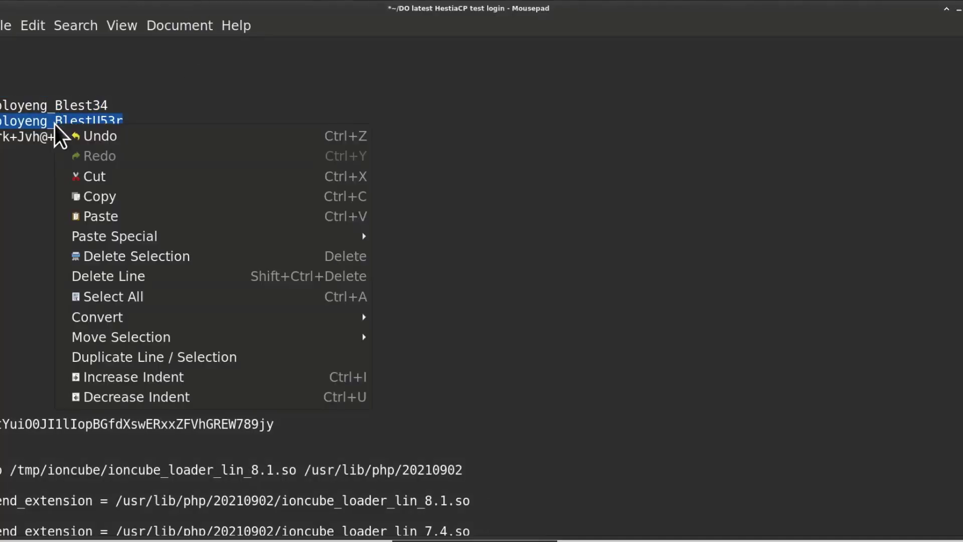
{"action": "left_click", "coordinate": [120, 198]}
{"action": "key", "text": "alt+Tab"}
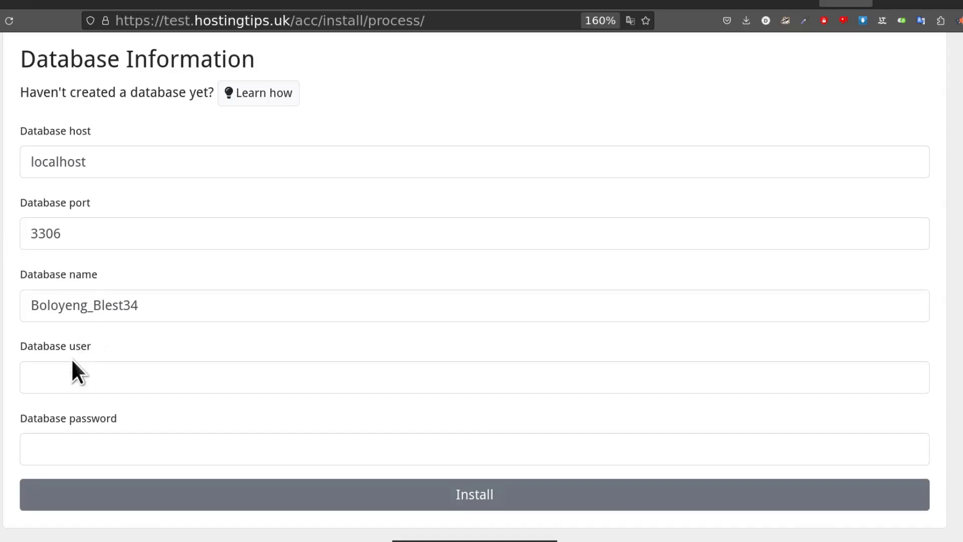
{"action": "left_click", "coordinate": [70, 376]}
{"action": "right_click", "coordinate": [71, 377]}
{"action": "left_click", "coordinate": [124, 197]}
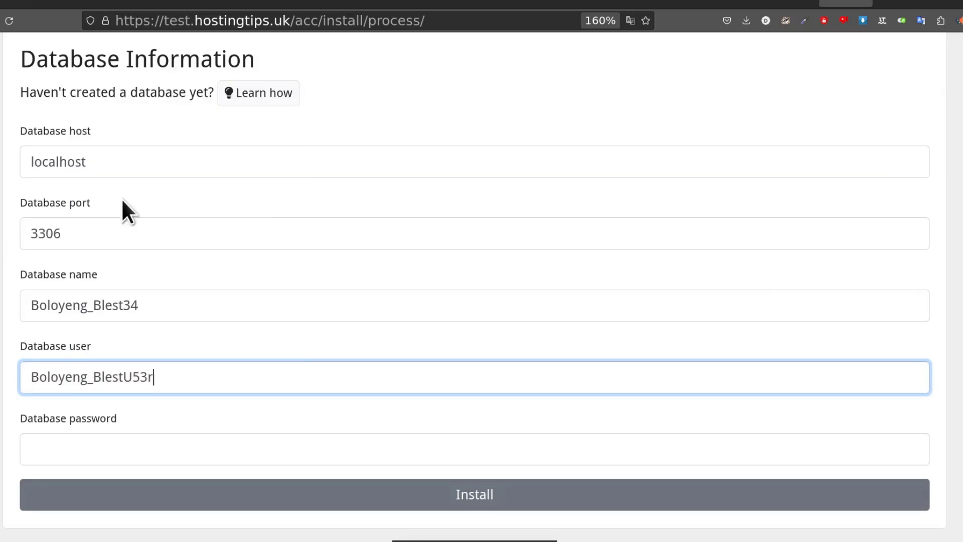
Paste the database password into its field, start the installation, and save the login in the browser
{"action": "key", "text": "alt+Tab"}
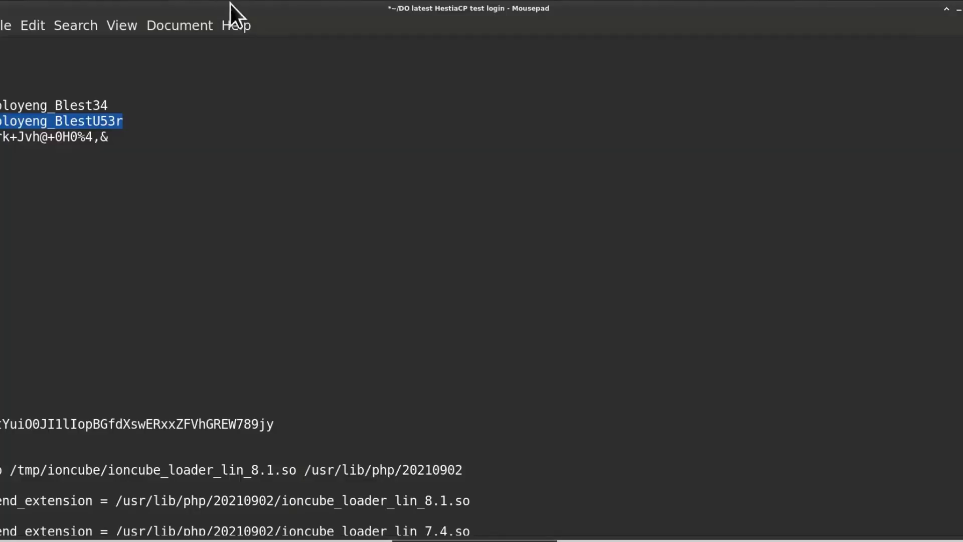
{"action": "double_click", "coordinate": [61, 137]}
{"action": "triple_click", "coordinate": [61, 136]}
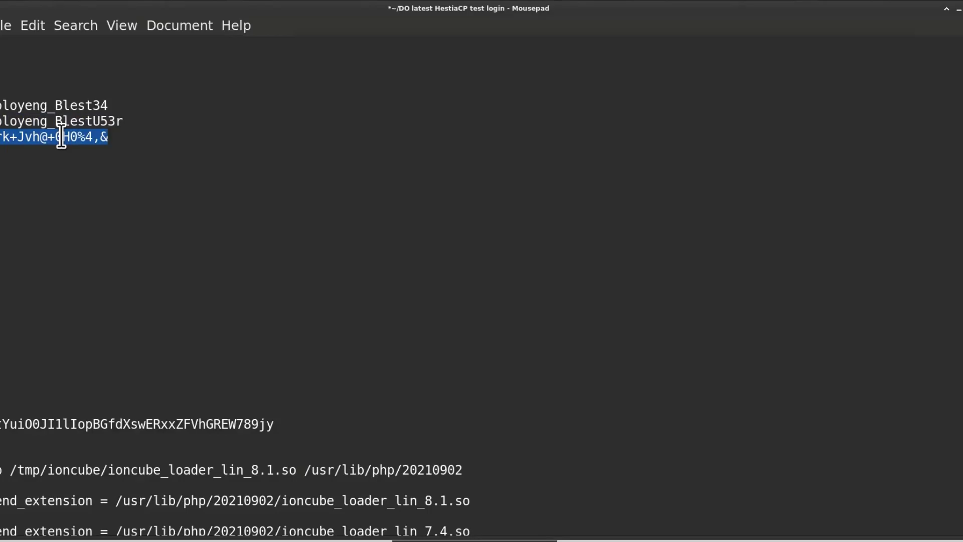
{"action": "right_click", "coordinate": [61, 137]}
{"action": "left_click", "coordinate": [142, 213]}
{"action": "key", "text": "alt+Tab"}
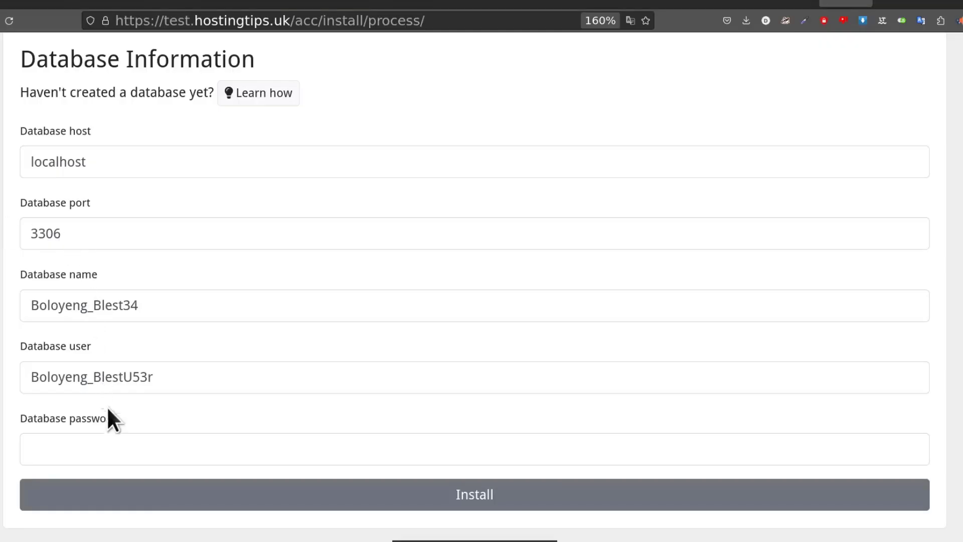
{"action": "right_click", "coordinate": [92, 442]}
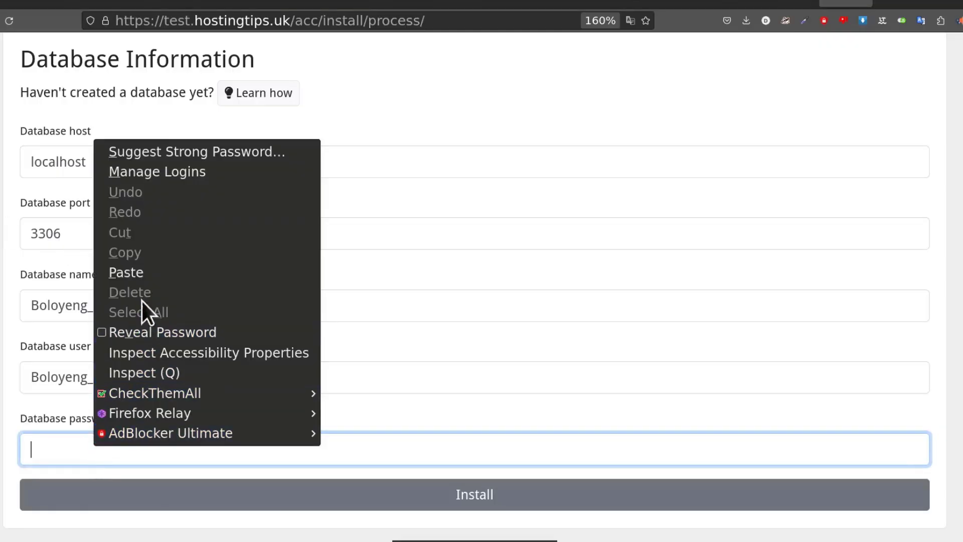
{"action": "left_click", "coordinate": [138, 274]}
{"action": "left_click", "coordinate": [468, 494]}
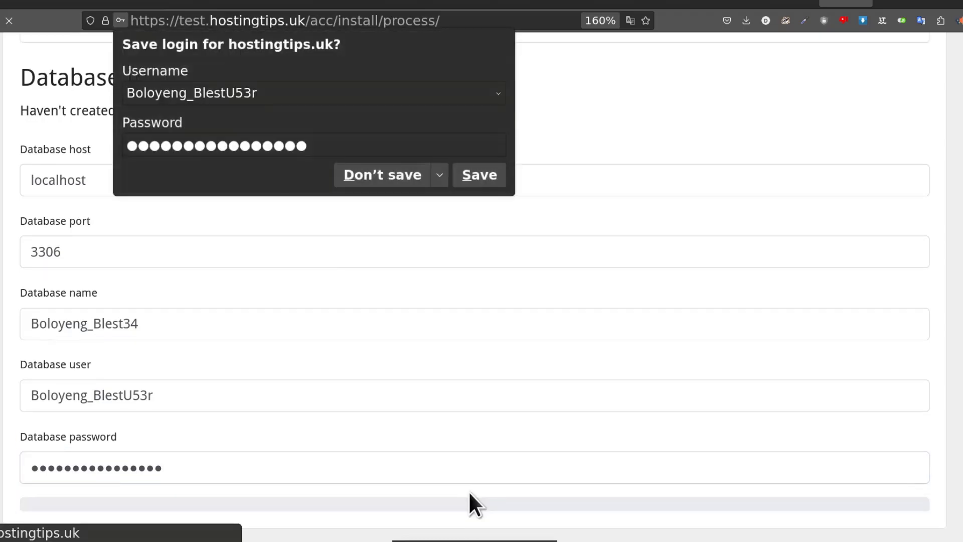
{"action": "left_click", "coordinate": [459, 176]}
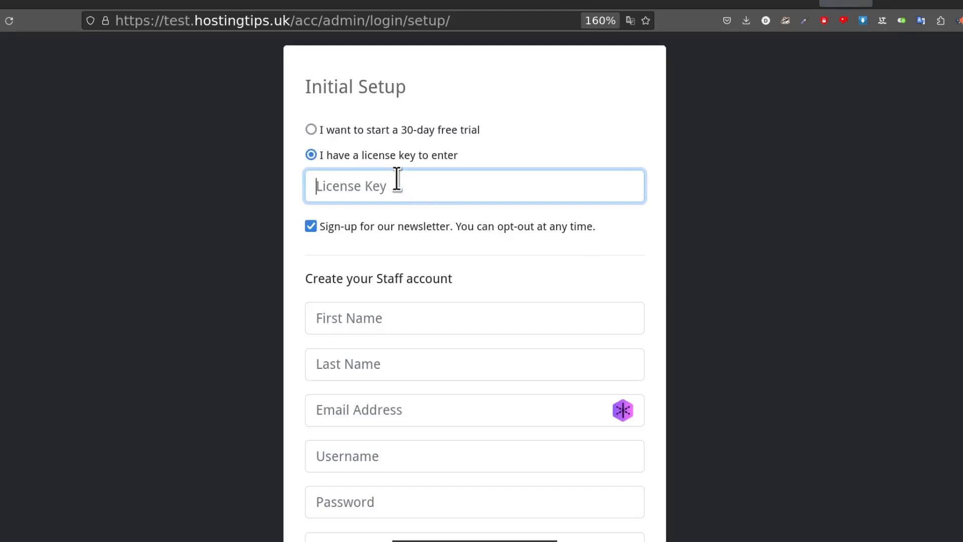
Choose the 30-day free trial license and submit the setup form
{"action": "left_click", "coordinate": [309, 130]}
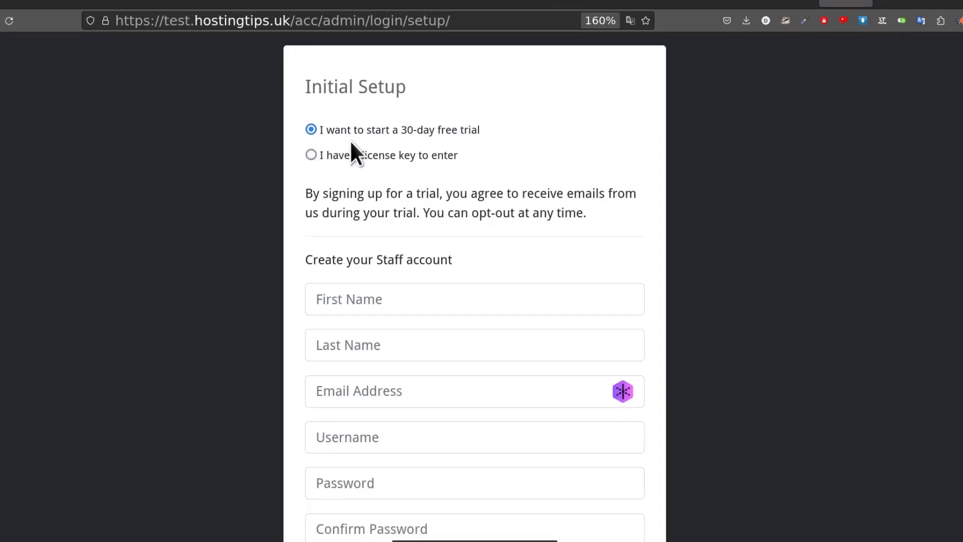
{"action": "scroll", "coordinate": [489, 210], "scroll_direction": "down", "scroll_amount": 3}
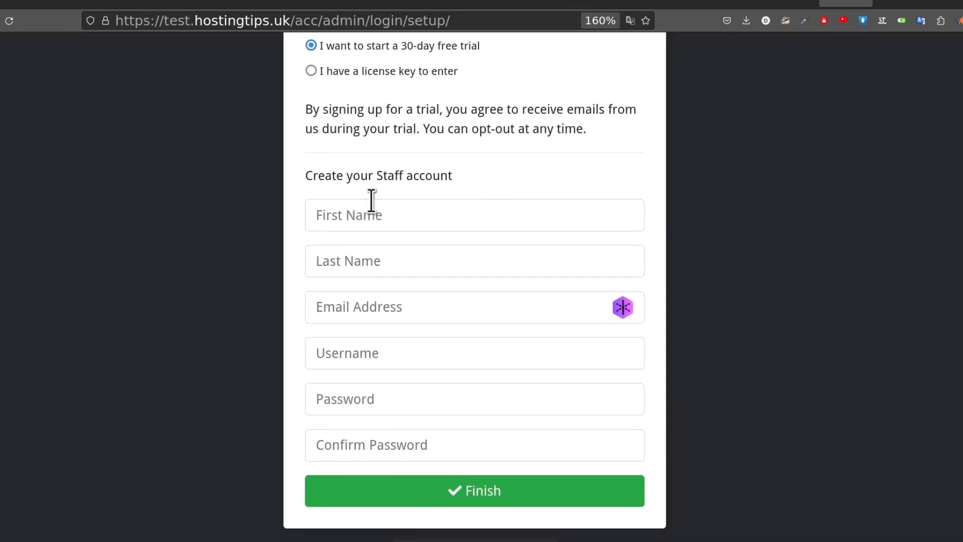
{"action": "left_click", "coordinate": [477, 497]}
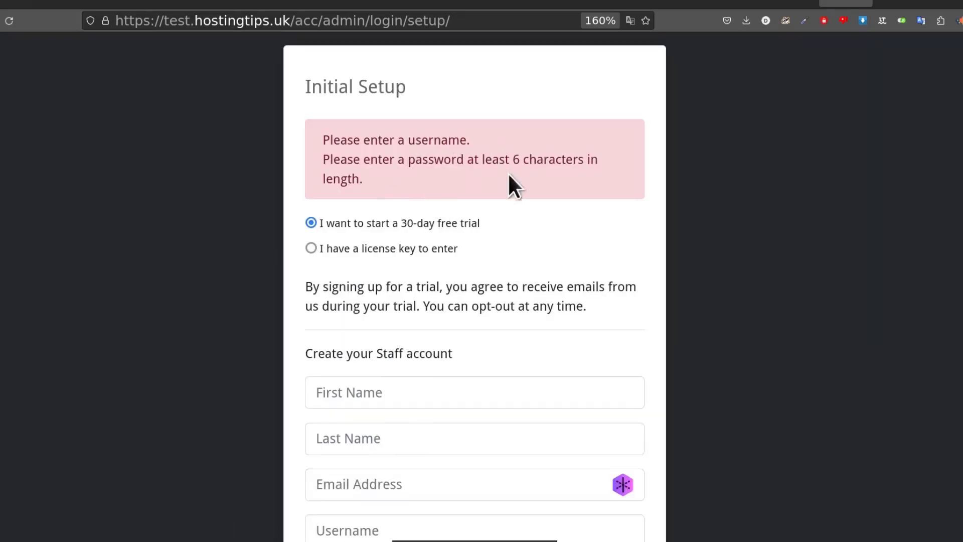
Enter staff username 'BlestUs', accept the generated strong password, and paste in the staff email
{"action": "scroll", "coordinate": [471, 313], "scroll_direction": "down", "scroll_amount": 3}
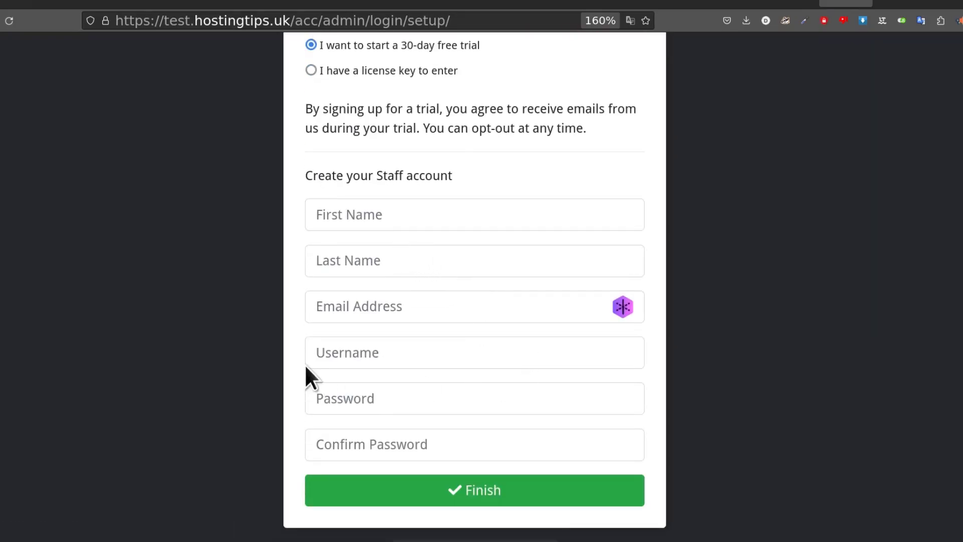
{"action": "left_click", "coordinate": [365, 352]}
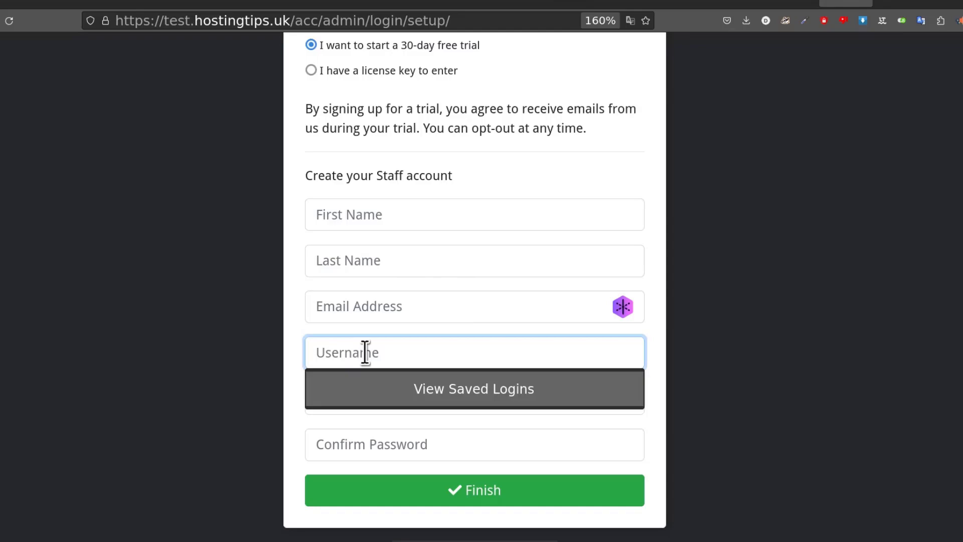
{"action": "type", "text": "BlestUser"}
{"action": "left_click", "coordinate": [359, 397]}
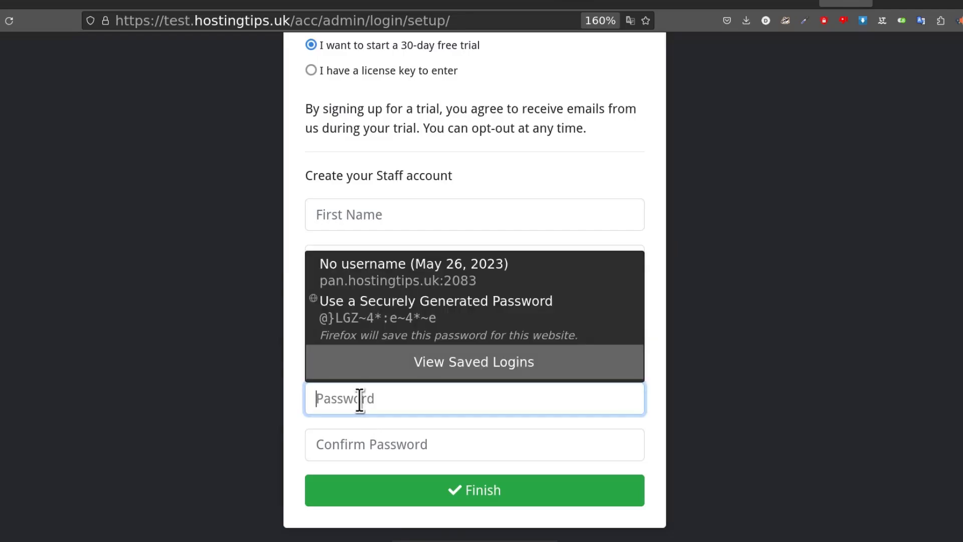
{"action": "left_click", "coordinate": [386, 308]}
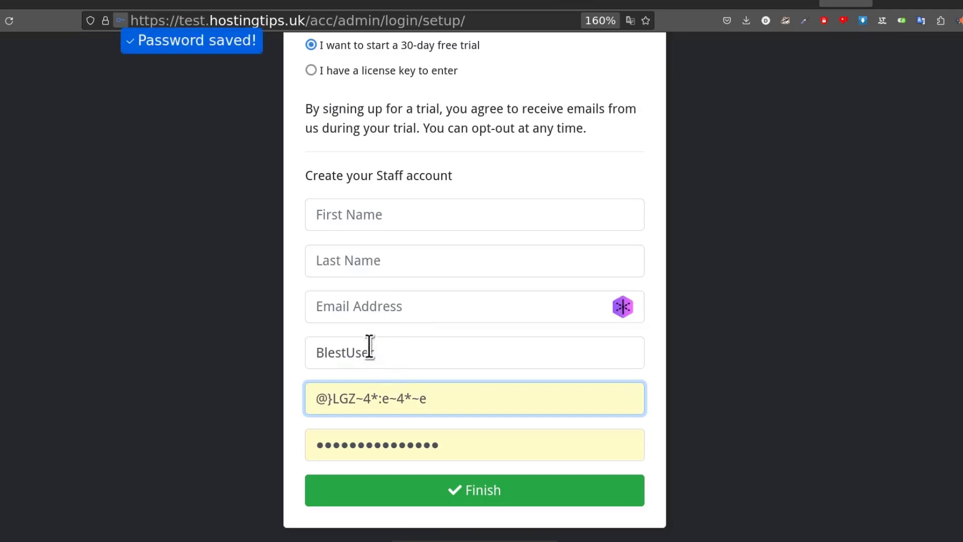
{"action": "left_click", "coordinate": [360, 305]}
{"action": "key", "text": "ctrl+v"}
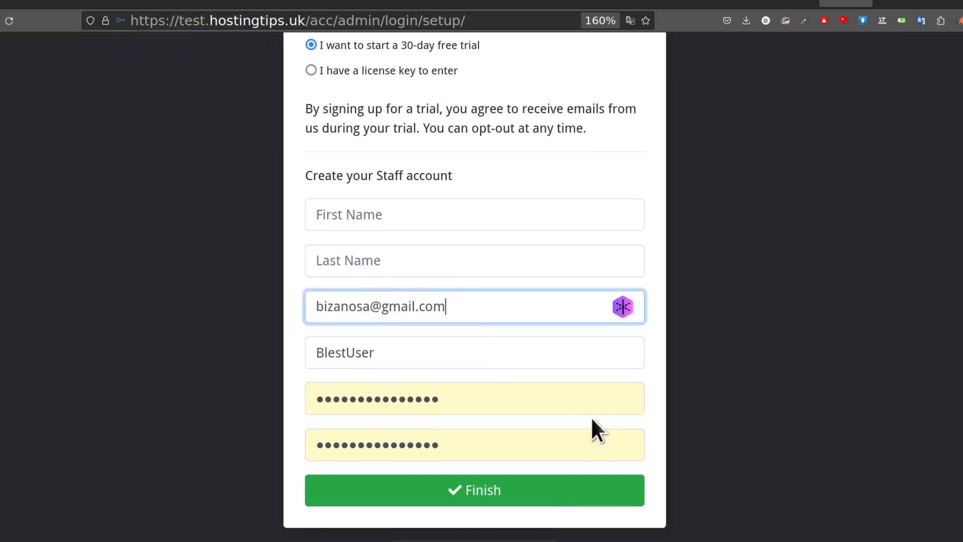
Save the staff login in the browser, fill Confirm Password, and finish the initial setup
{"action": "left_click", "coordinate": [477, 491]}
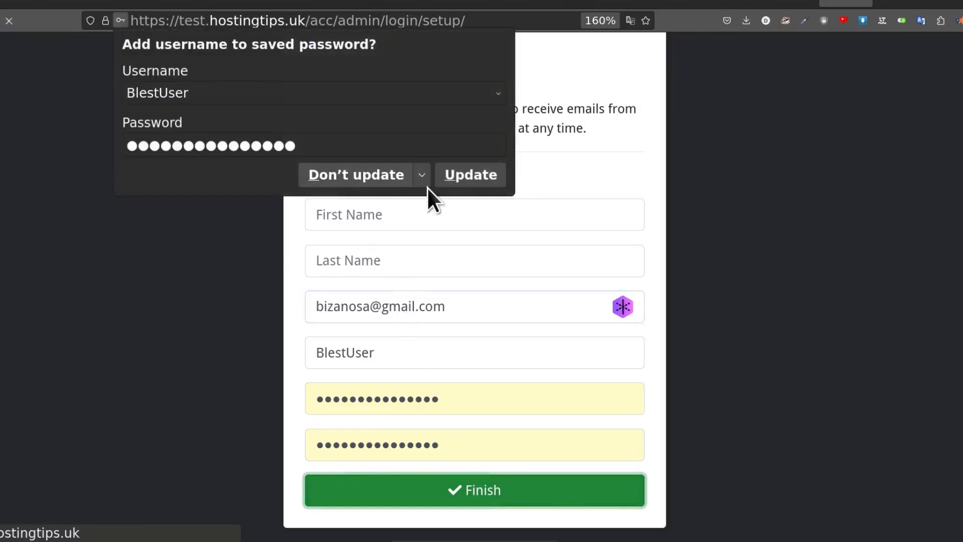
{"action": "left_click", "coordinate": [469, 175]}
{"action": "scroll", "coordinate": [480, 326], "scroll_direction": "down", "scroll_amount": 3}
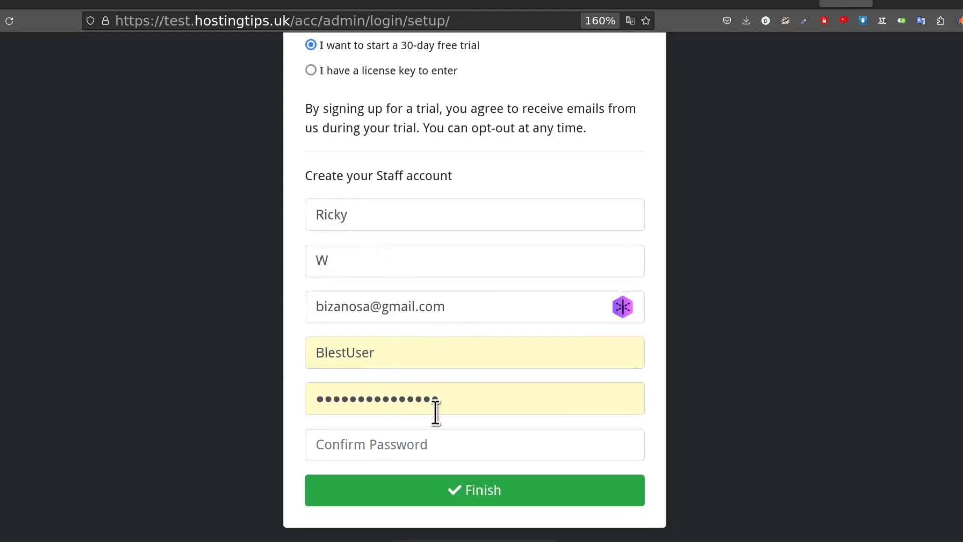
{"action": "left_click", "coordinate": [396, 445]}
{"action": "left_click", "coordinate": [350, 278]}
{"action": "left_click", "coordinate": [482, 493]}
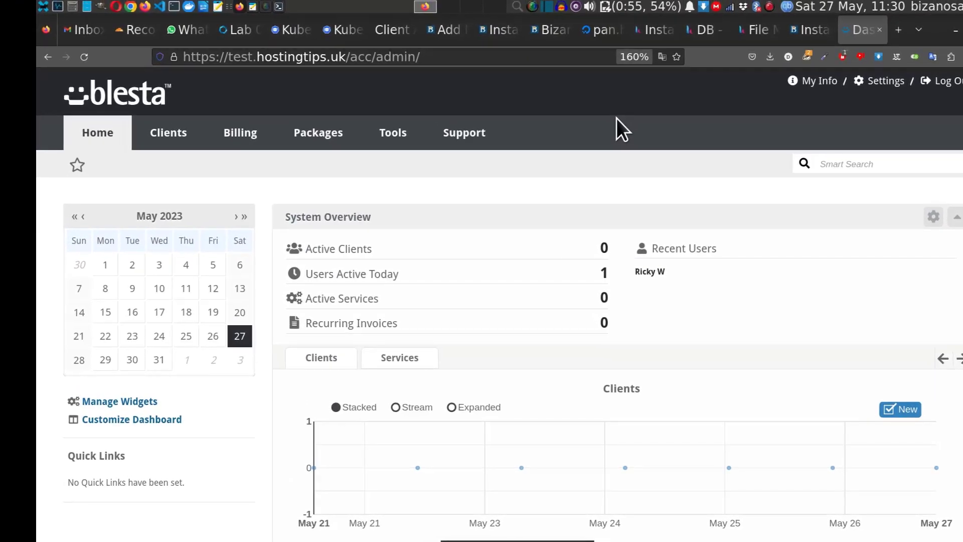
Follow the System Status Update? link beside 'A system directory is not writable'
{"action": "scroll", "coordinate": [420, 263], "scroll_direction": "down", "scroll_amount": 10}
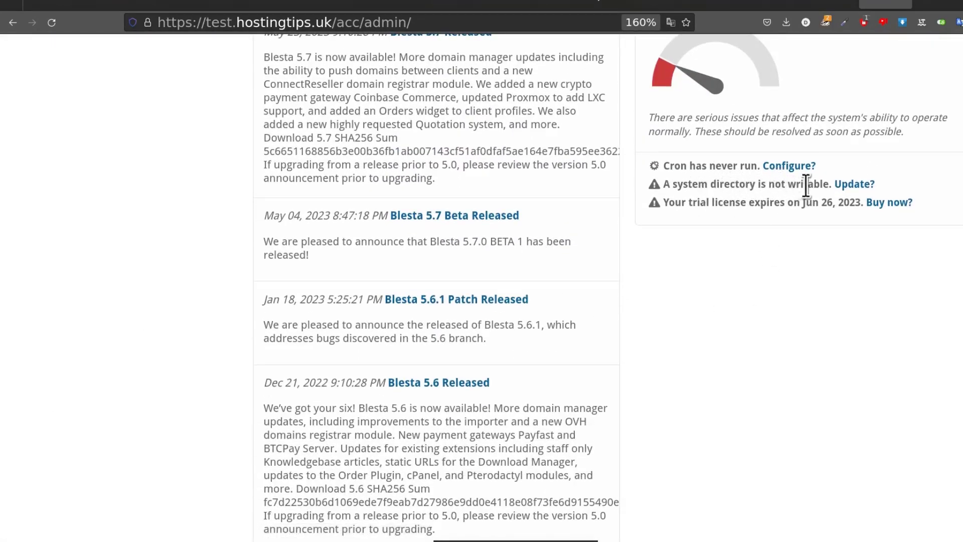
{"action": "left_click", "coordinate": [853, 186]}
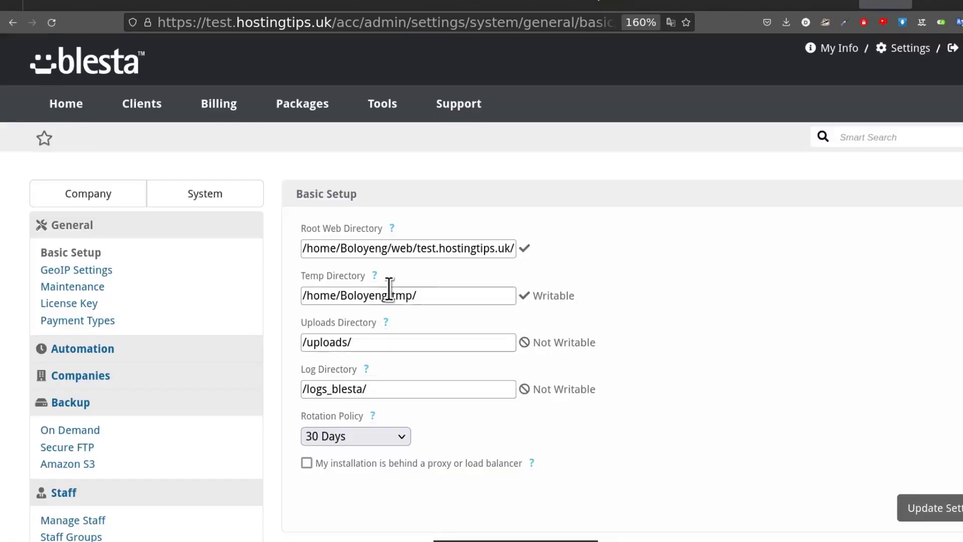
Correct a wrong letter in the Log Directory path
{"action": "scroll", "coordinate": [660, 316], "scroll_direction": "down", "scroll_amount": 2}
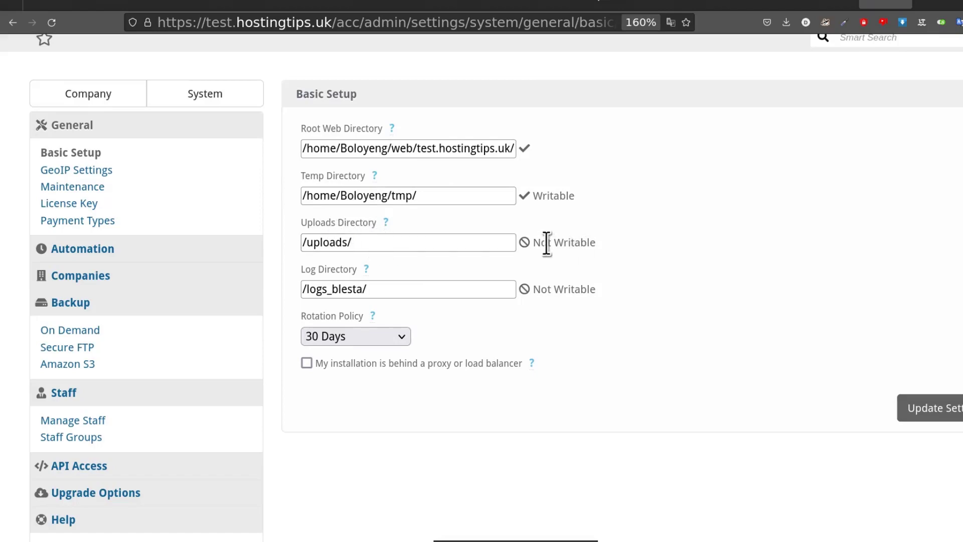
{"action": "left_click", "coordinate": [335, 289]}
{"action": "key", "text": "BackSpace"}
{"action": "type", "text": "bl"}
Paste the Root Web Directory path into the Uploads Directory field and save the settings
{"action": "left_click", "coordinate": [774, 4]}
{"action": "left_click", "coordinate": [12, 23]}
{"action": "key", "text": "ctrl+Tab"}
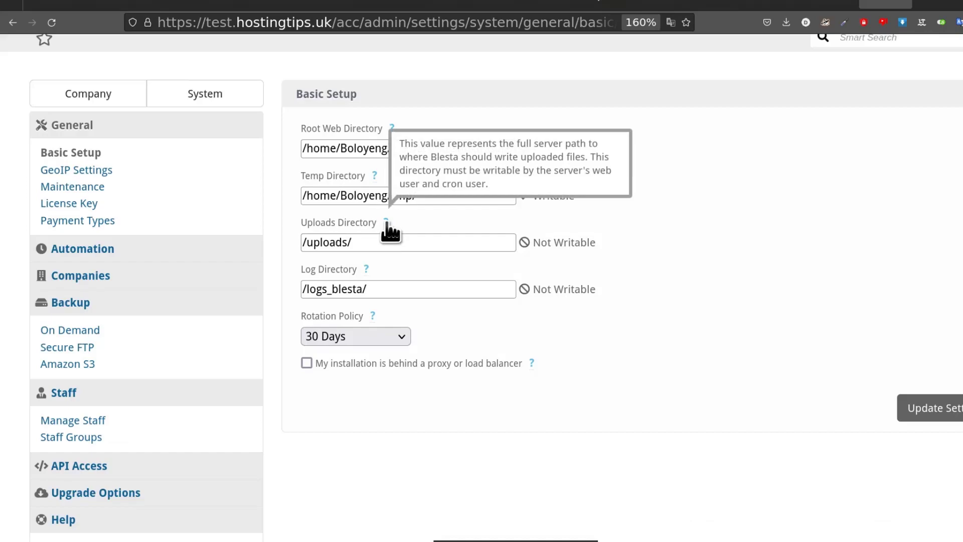
{"action": "triple_click", "coordinate": [462, 147]}
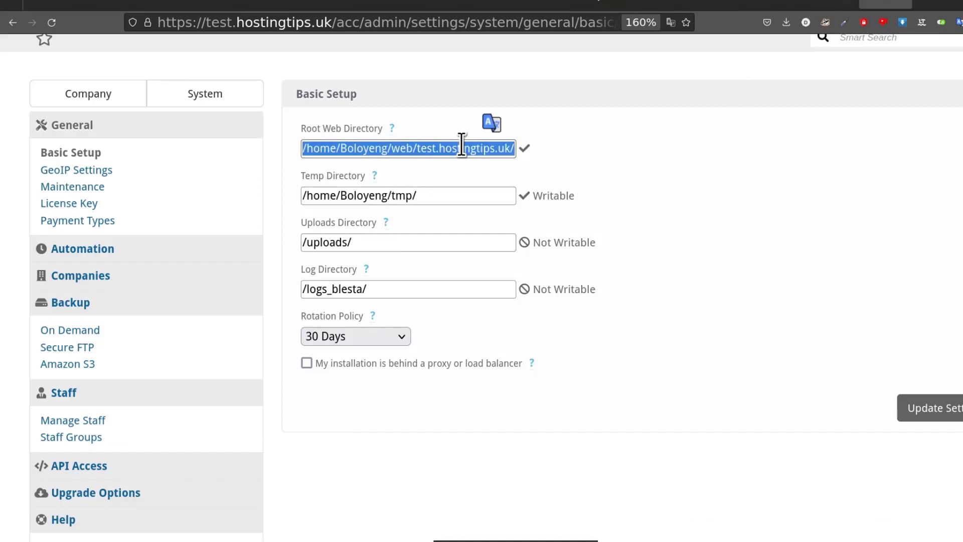
{"action": "right_click", "coordinate": [462, 147]}
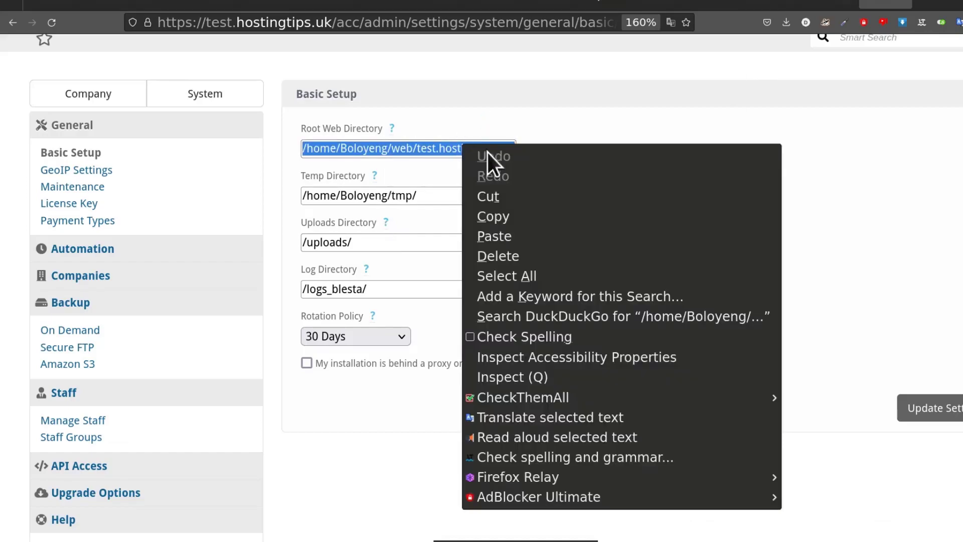
{"action": "left_click", "coordinate": [517, 221]}
{"action": "left_click", "coordinate": [305, 244]}
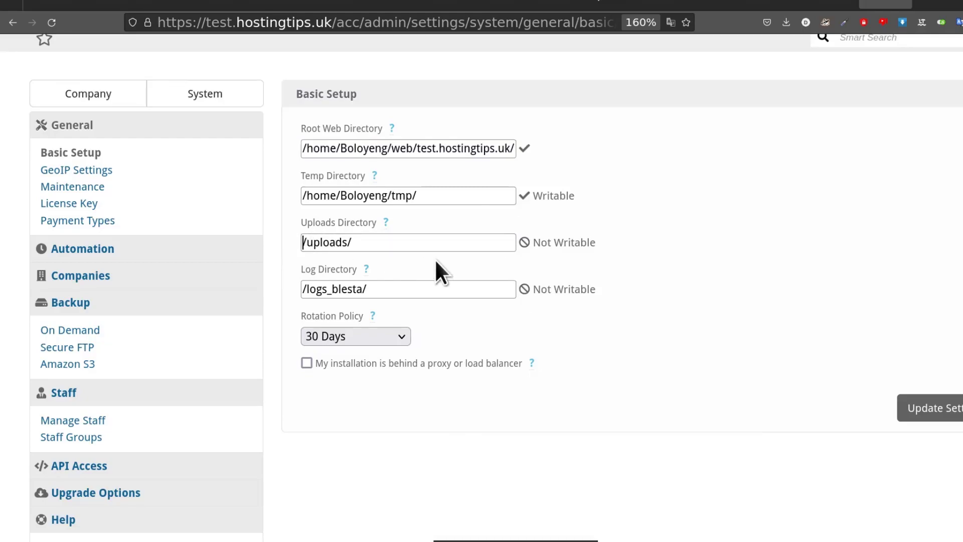
{"action": "key", "text": "ctrl+v"}
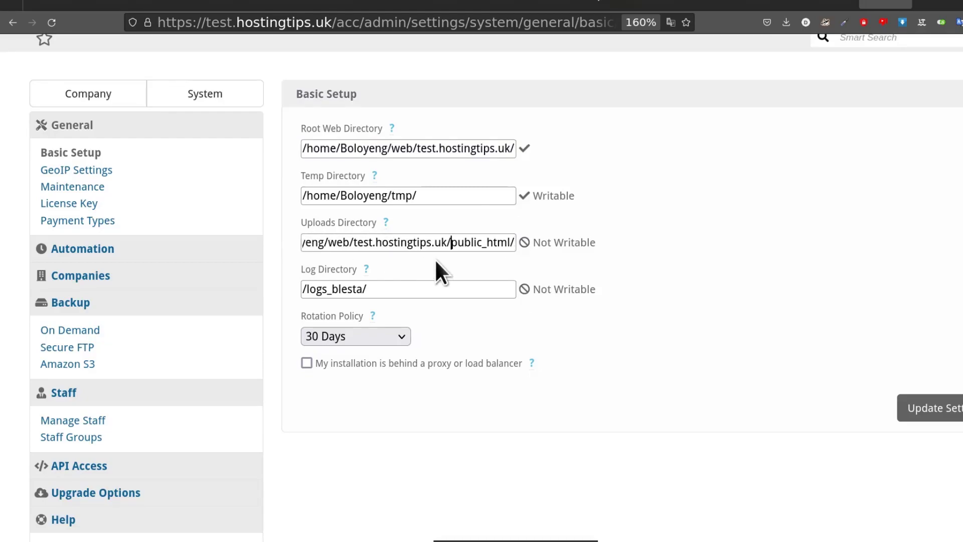
{"action": "key", "text": "Home"}
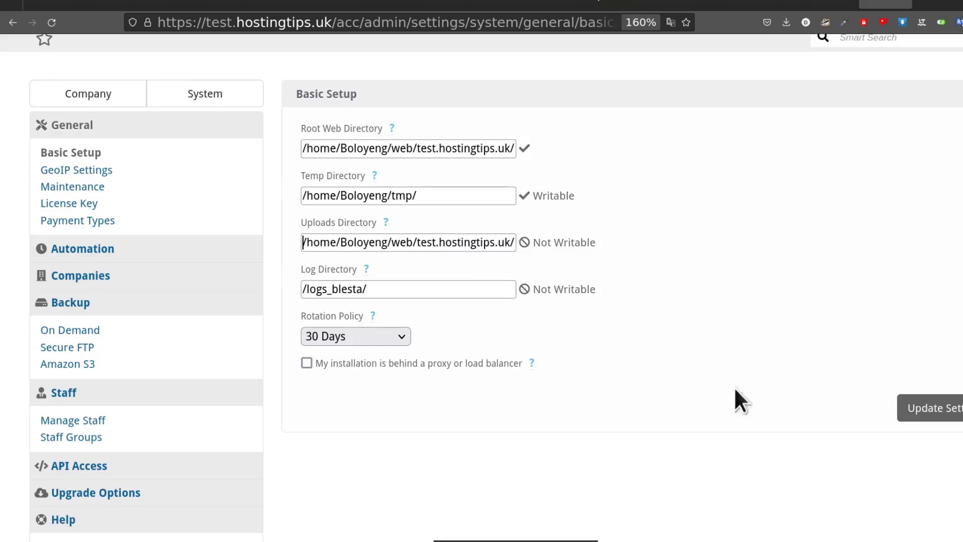
{"action": "left_click", "coordinate": [899, 403]}
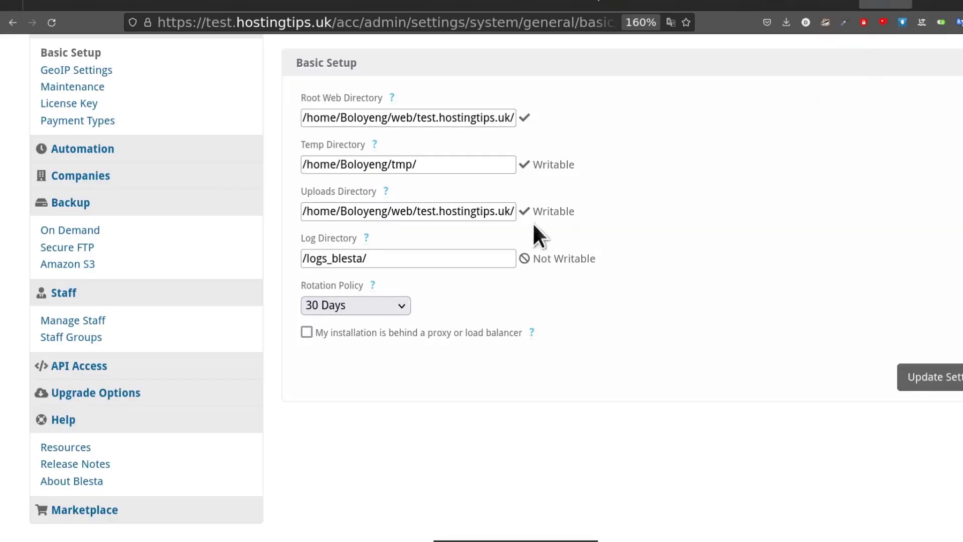
Paste the root web path into Log Directory, extend the Uploads path with '/pu', and save
{"action": "double_click", "coordinate": [470, 119]}
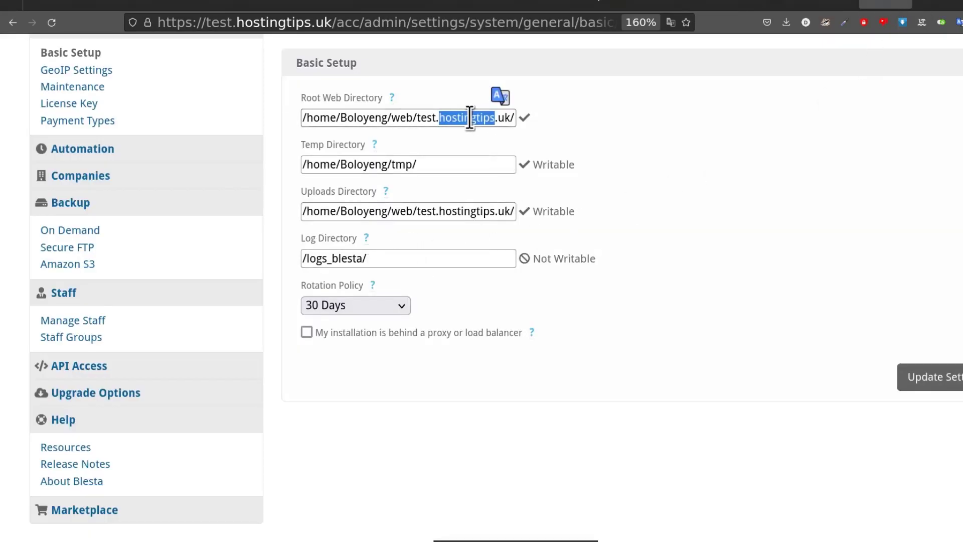
{"action": "triple_click", "coordinate": [469, 118]}
{"action": "right_click", "coordinate": [469, 118]}
{"action": "left_click", "coordinate": [513, 187]}
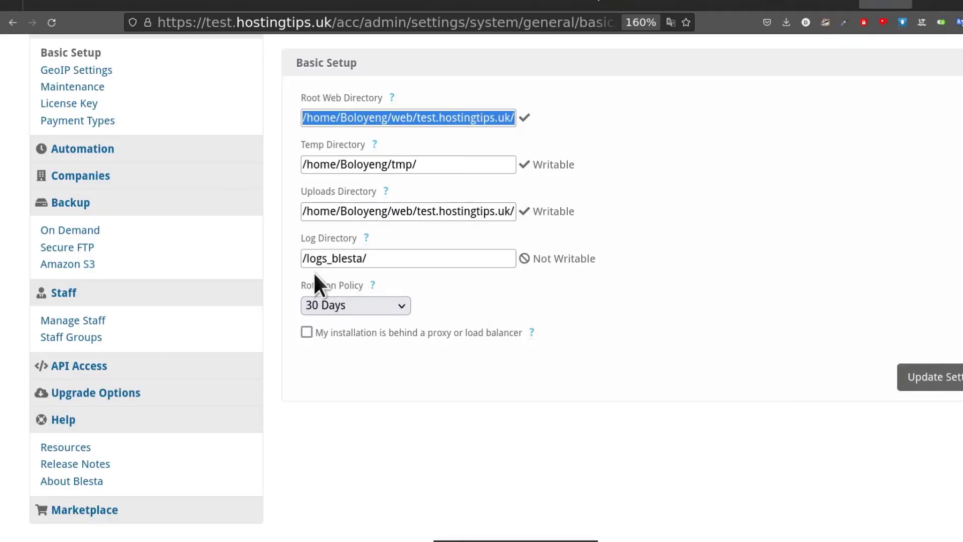
{"action": "left_click", "coordinate": [303, 258]}
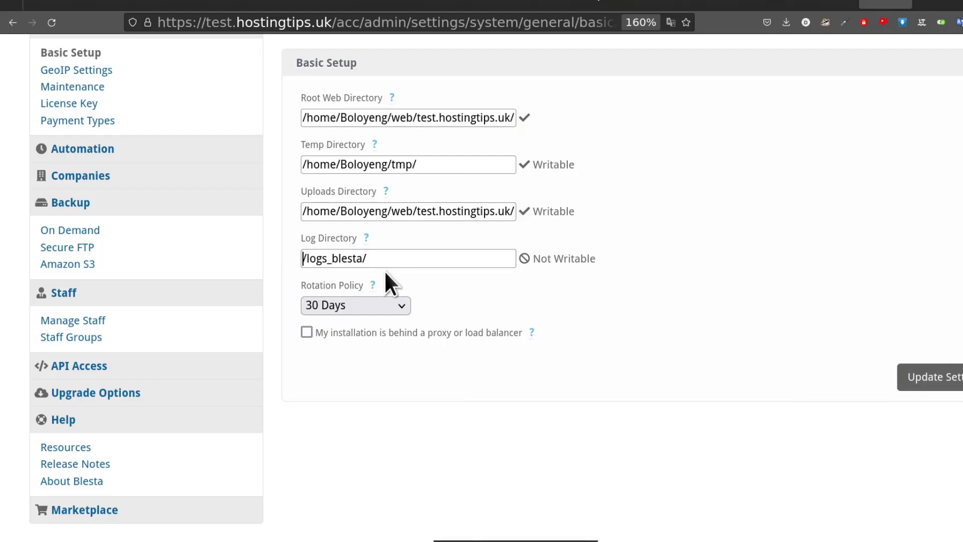
{"action": "key", "text": "ctrl+v"}
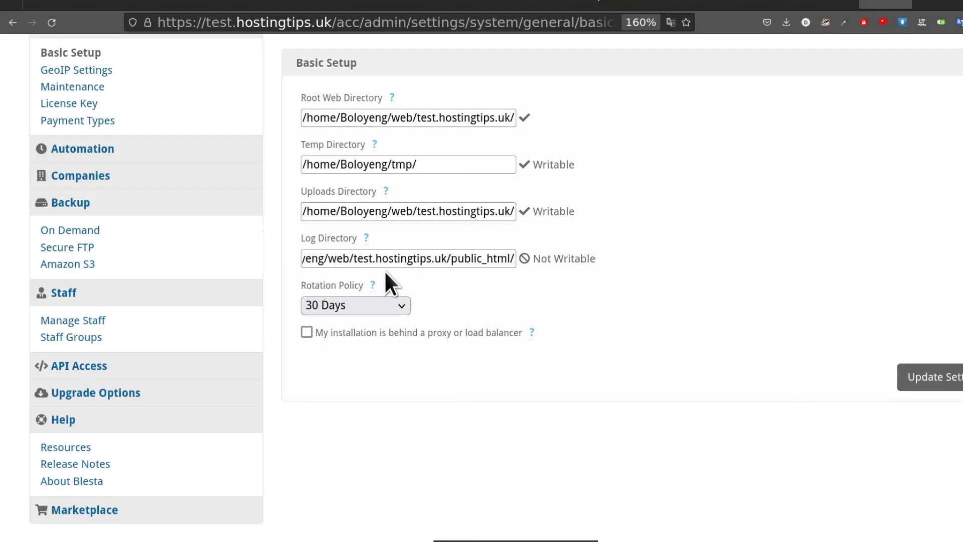
{"action": "type", "text": "/"}
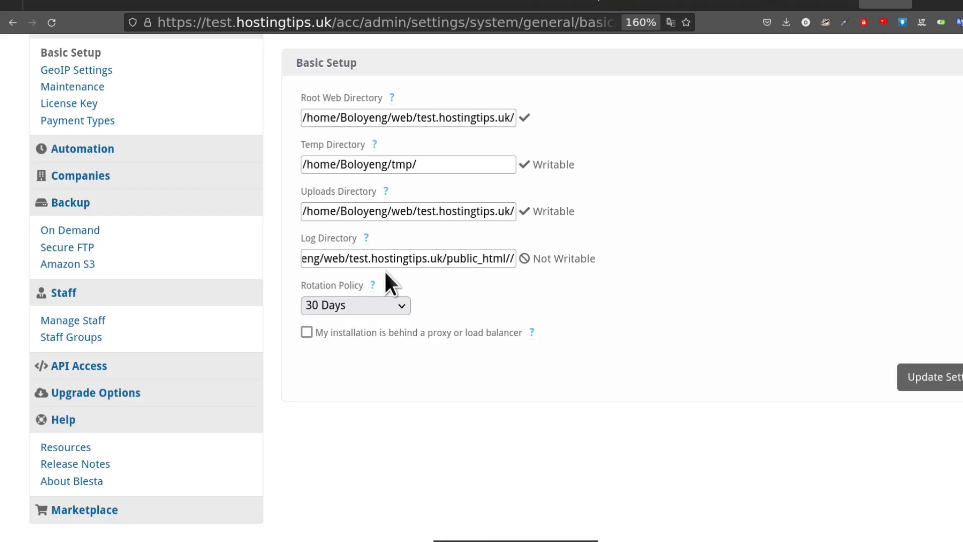
{"action": "key", "text": "BackSpace"}
{"action": "type", "text": "l"}
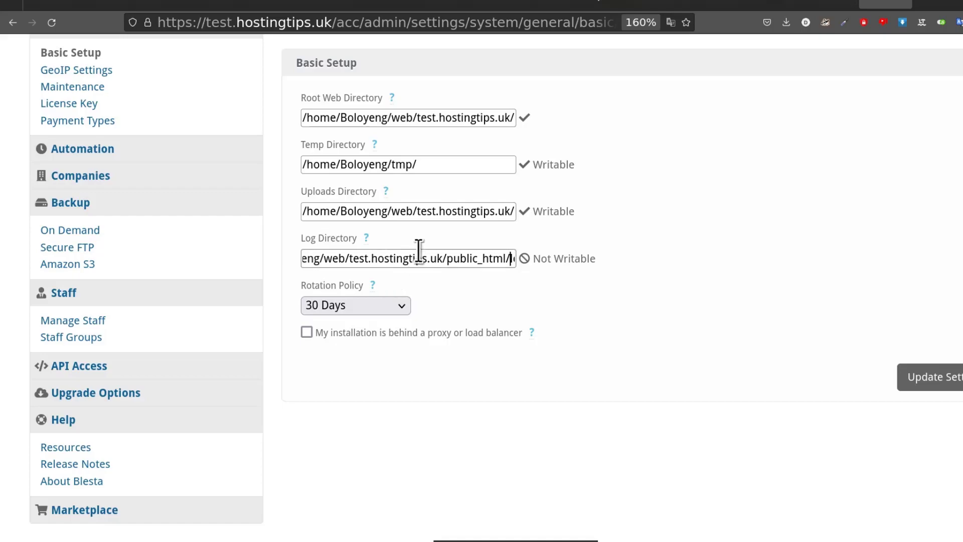
{"action": "left_click", "coordinate": [506, 209]}
{"action": "type", "text": "/"}
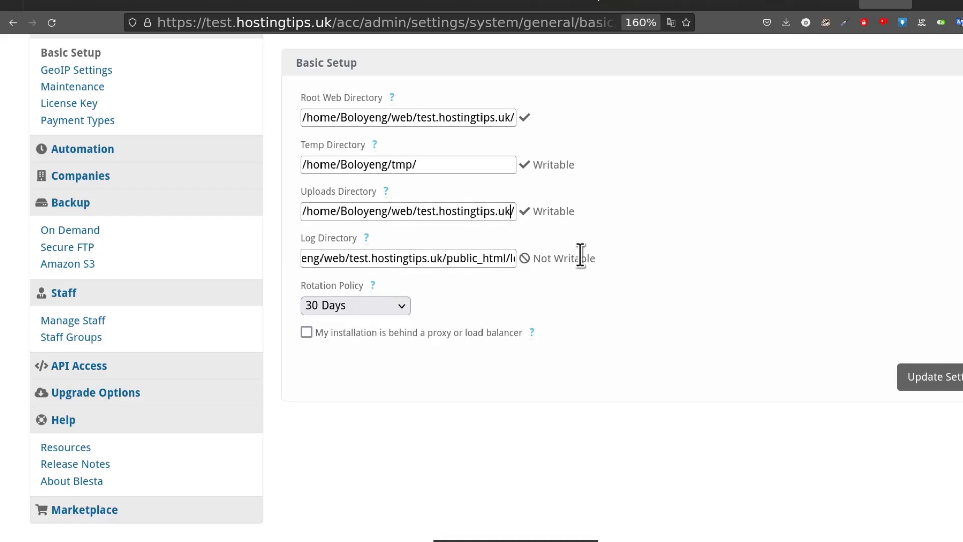
{"action": "type", "text": "pu"}
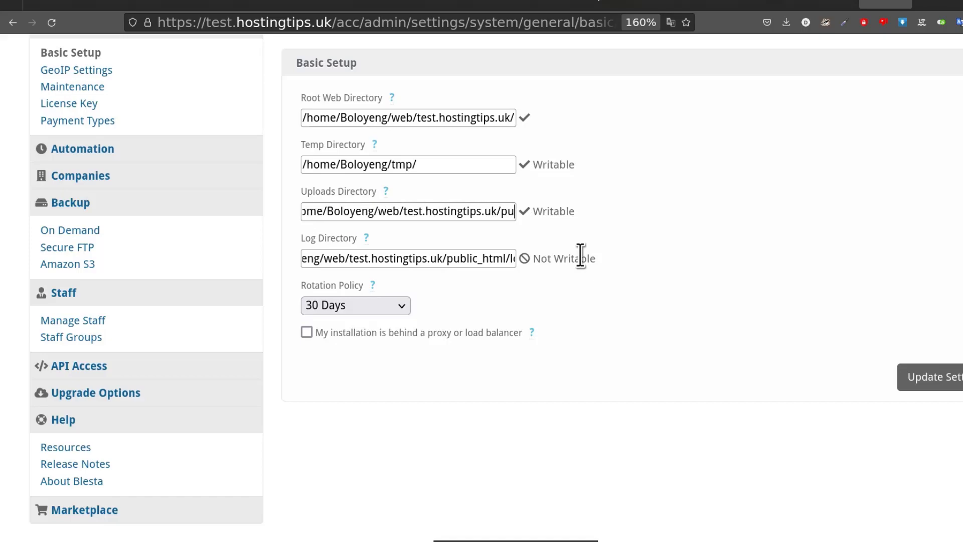
{"action": "left_click", "coordinate": [943, 377]}
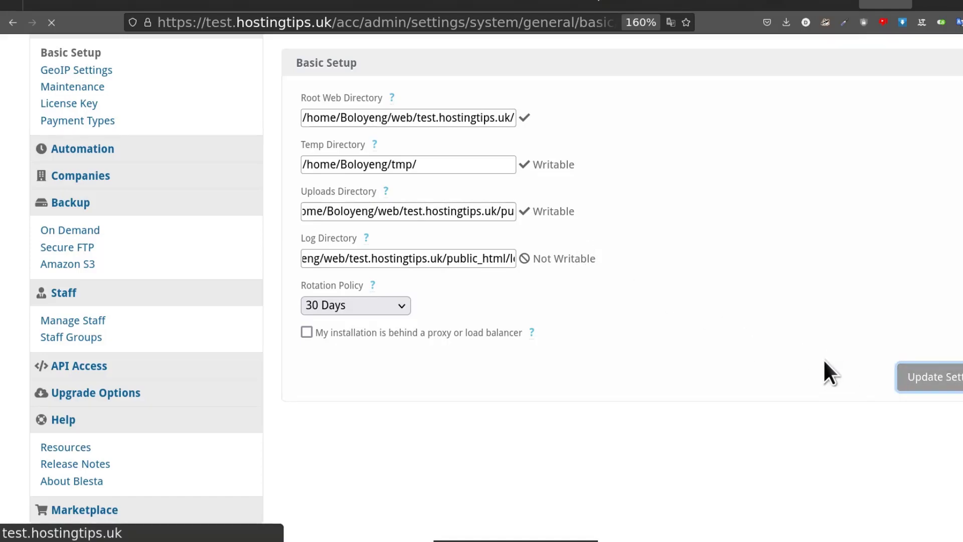
Resave the settings and copy the logs_blesta folder name from the Log Directory path
{"action": "scroll", "coordinate": [675, 327], "scroll_direction": "down", "scroll_amount": 5}
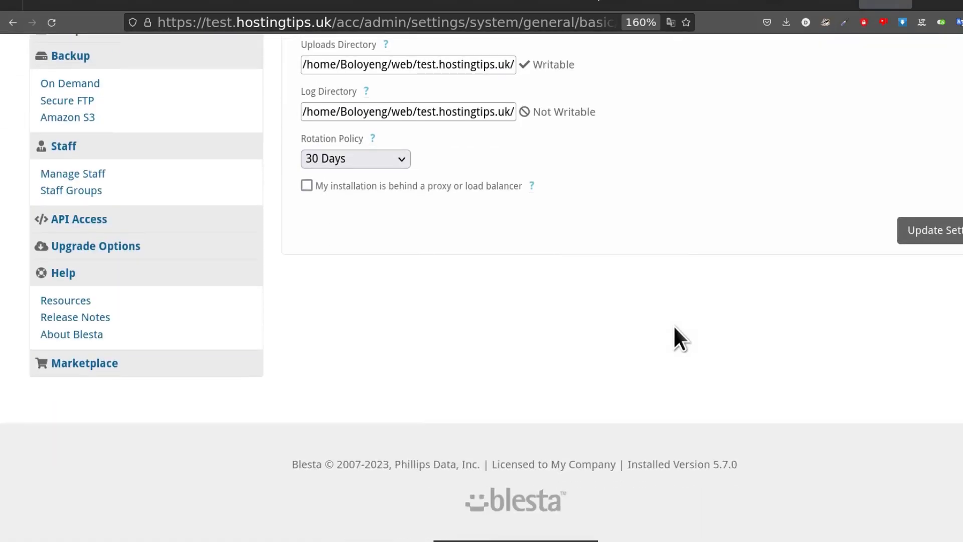
{"action": "left_click", "coordinate": [943, 230]}
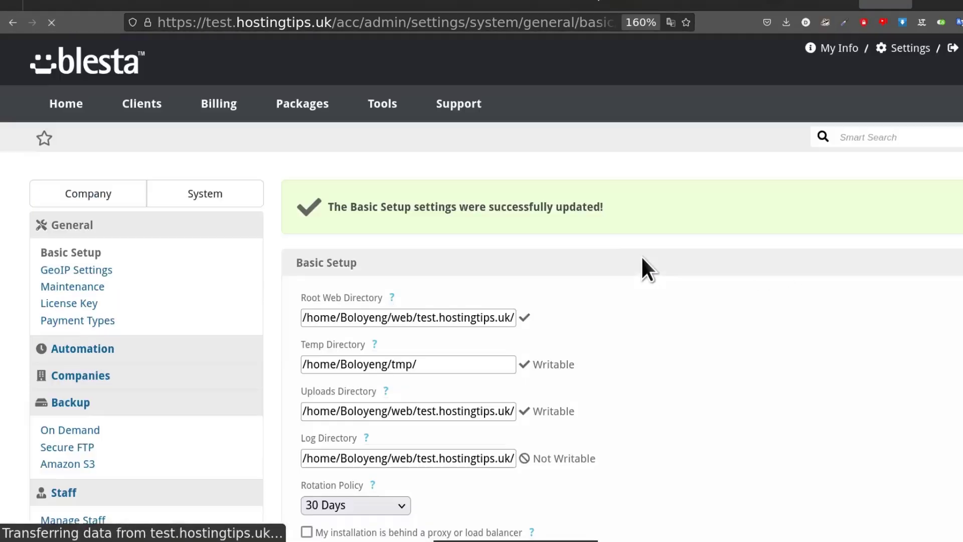
{"action": "scroll", "coordinate": [557, 341], "scroll_direction": "down", "scroll_amount": 2}
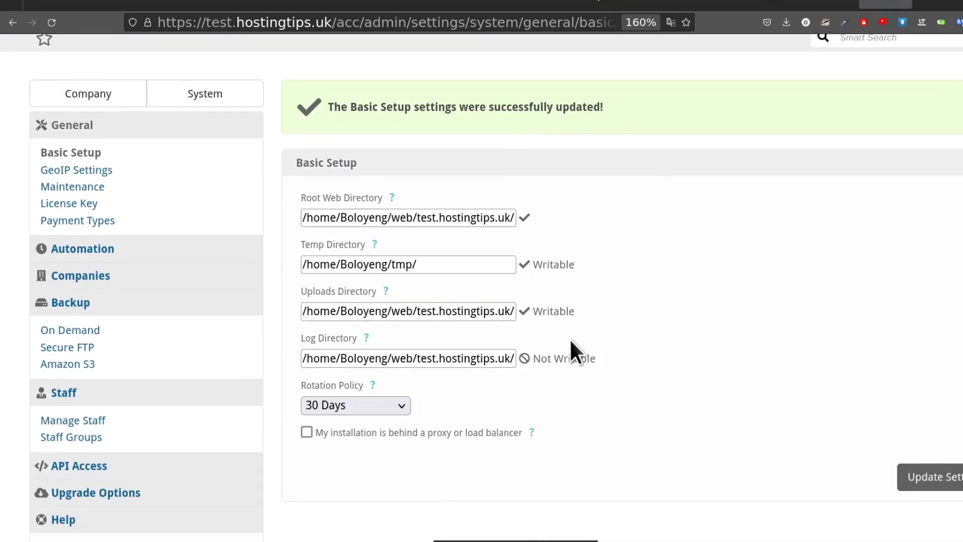
{"action": "left_click", "coordinate": [496, 358]}
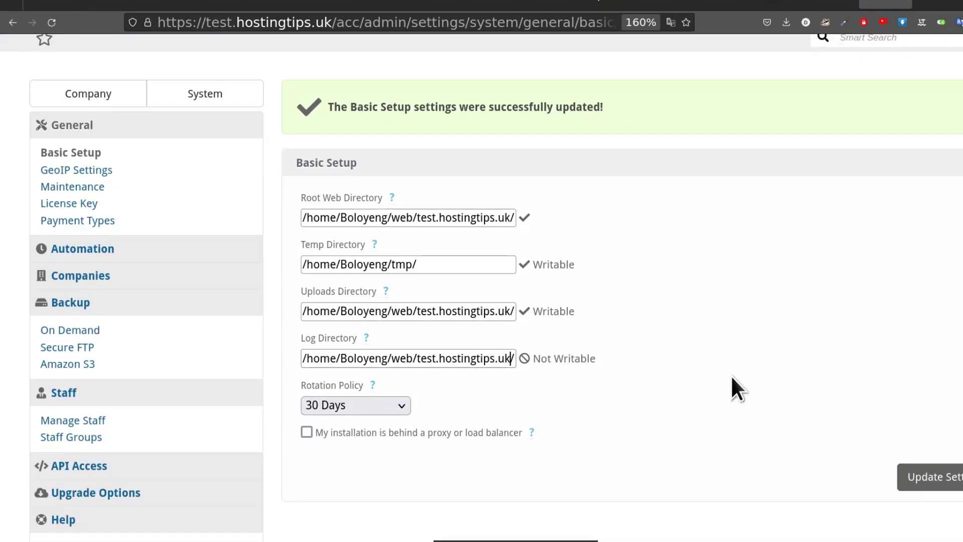
{"action": "key", "text": "Right"}
{"action": "key", "text": "Right"}
{"action": "key", "text": "Right"}
{"action": "key", "text": "Right"}
{"action": "key", "text": "Right"}
{"action": "key", "text": "Right"}
{"action": "key", "text": "Right"}
{"action": "key", "text": "Right"}
{"action": "key", "text": "Right"}
{"action": "key", "text": "Right"}
{"action": "key", "text": "Right"}
{"action": "key", "text": "Right"}
{"action": "key", "text": "Right"}
{"action": "key", "text": "Right"}
{"action": "key", "text": "Right"}
{"action": "key", "text": "Right"}
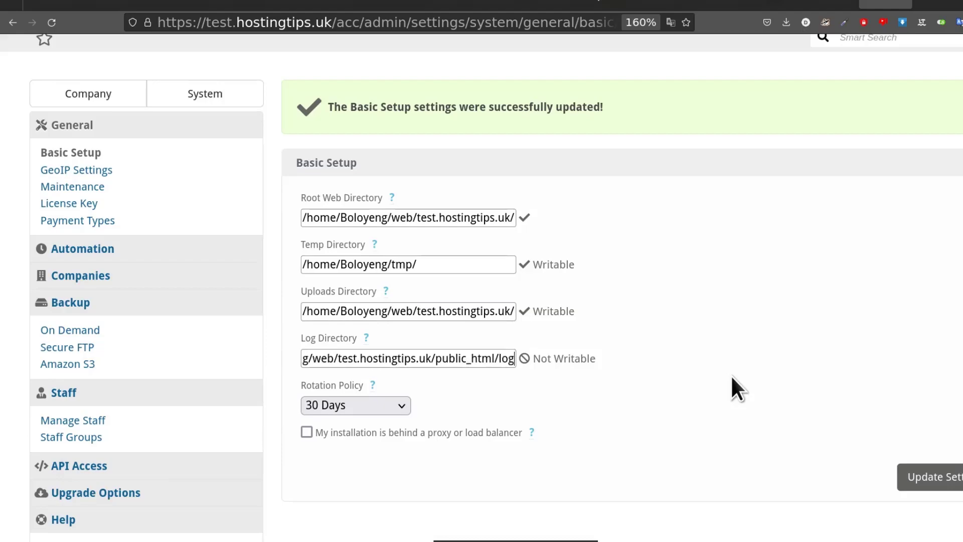
{"action": "key", "text": "Right"}
{"action": "key", "text": "Right"}
{"action": "key", "text": "Right"}
{"action": "key", "text": "Right"}
{"action": "key", "text": "Right"}
{"action": "key", "text": "Right"}
{"action": "key", "text": "Right"}
{"action": "key", "text": "Right"}
{"action": "key", "text": "Right"}
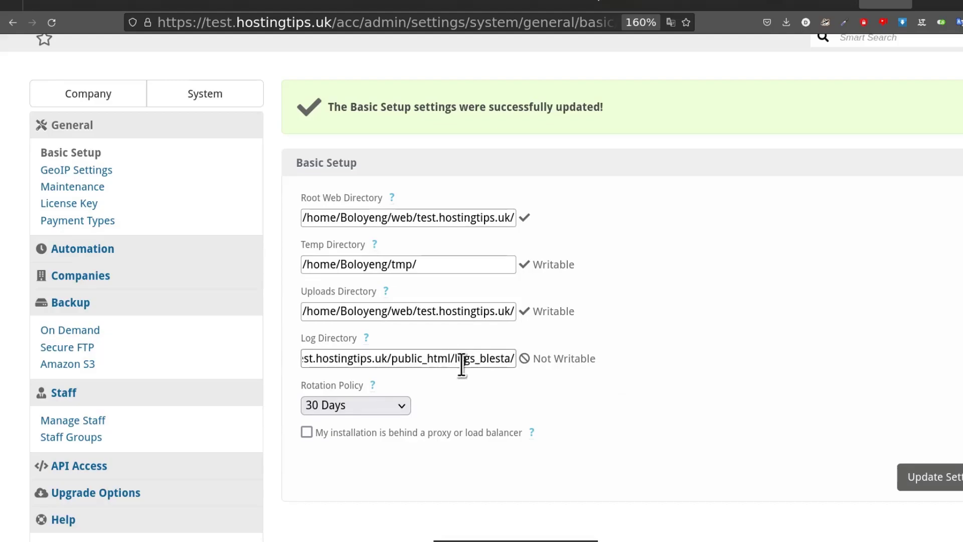
{"action": "left_click_drag", "start_coordinate": [455, 358], "coordinate": [511, 359]}
{"action": "right_click", "coordinate": [493, 359]}
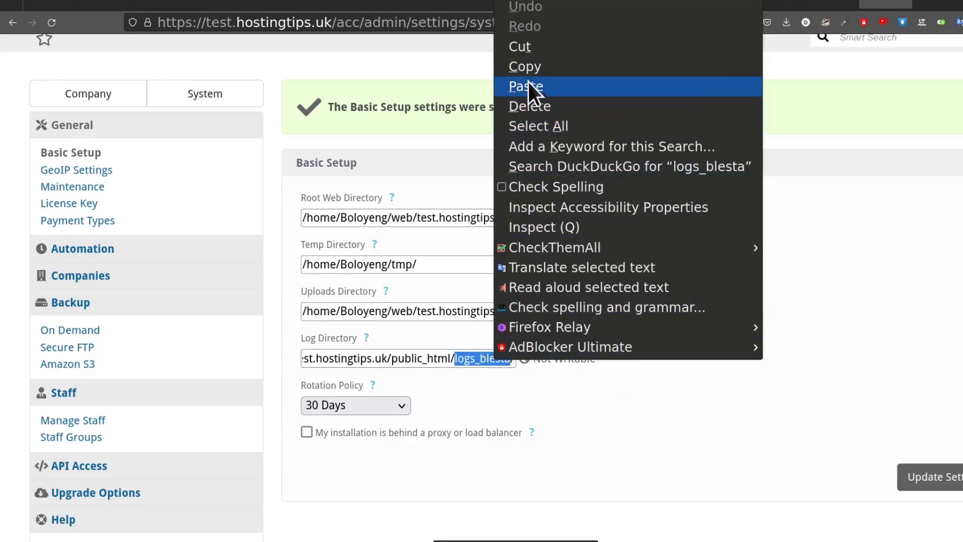
{"action": "left_click", "coordinate": [528, 64]}
{"action": "left_click", "coordinate": [498, 312]}
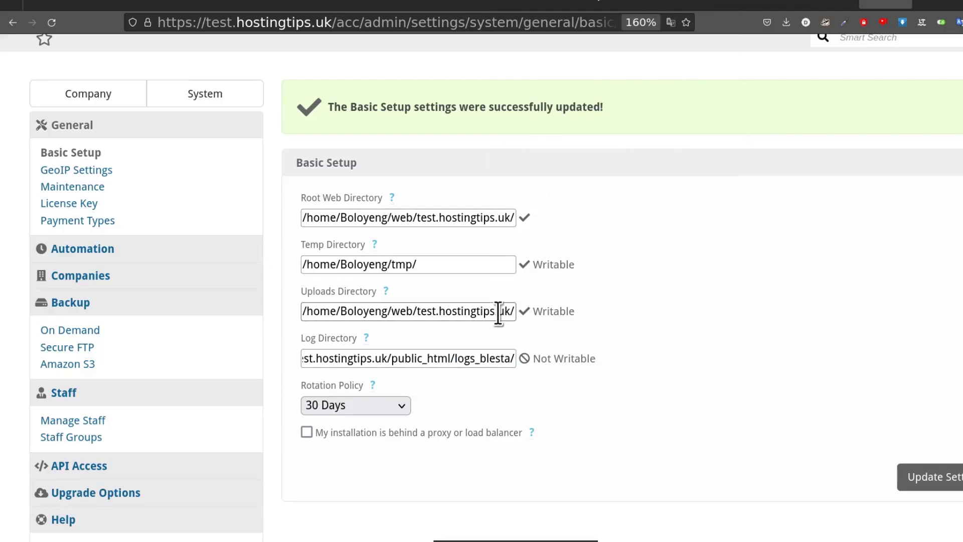
{"action": "key", "text": "Right"}
{"action": "key", "text": "Right"}
{"action": "key", "text": "Right"}
{"action": "key", "text": "Right"}
{"action": "key", "text": "Right"}
{"action": "key", "text": "Right"}
{"action": "key", "text": "Right"}
{"action": "key", "text": "Right"}
{"action": "key", "text": "Right"}
{"action": "key", "text": "Right"}
{"action": "key", "text": "Right"}
{"action": "key", "text": "Right"}
{"action": "key", "text": "Right"}
{"action": "key", "text": "Right"}
{"action": "key", "text": "Right"}
{"action": "key", "text": "Right"}
{"action": "key", "text": "Right"}
{"action": "key", "text": "Right"}
{"action": "key", "text": "Right"}
{"action": "key", "text": "Right"}
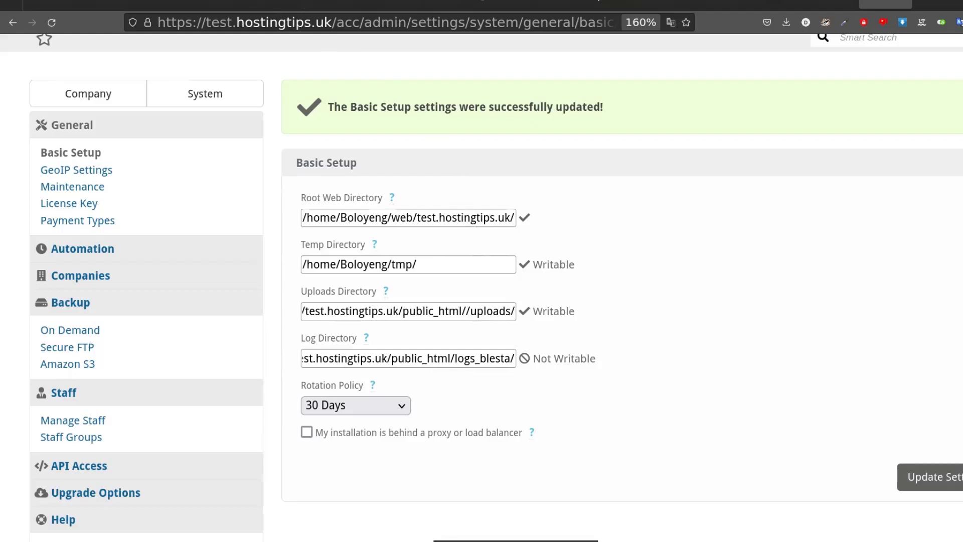
In Hestia File Manager, go up to public_html and create a folder named logs_blesta
{"action": "left_click", "coordinate": [776, 4]}
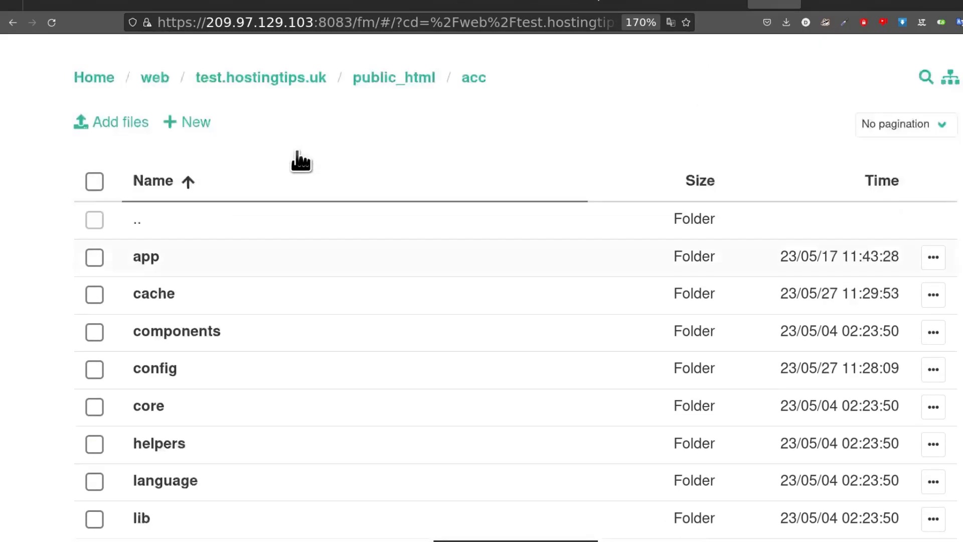
{"action": "scroll", "coordinate": [300, 160], "scroll_direction": "up", "scroll_amount": 2}
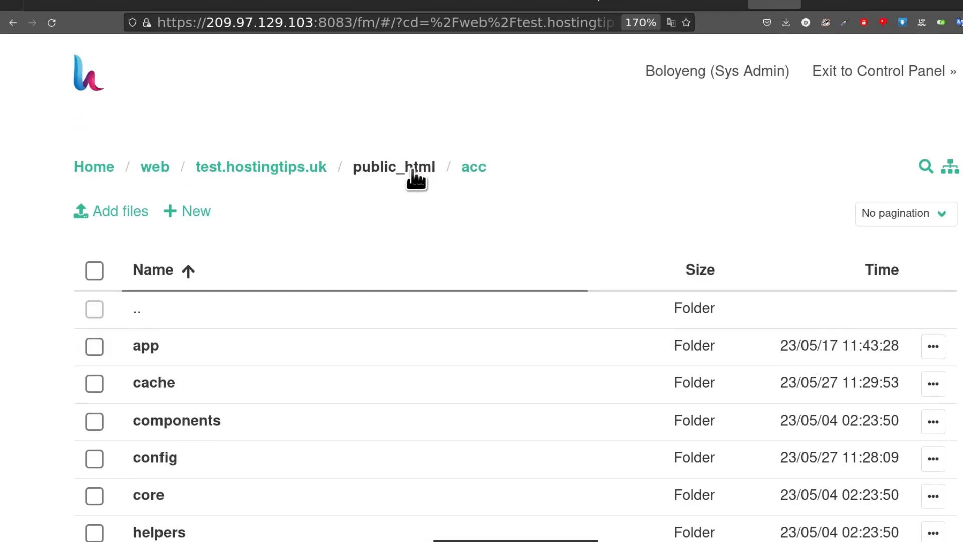
{"action": "left_click", "coordinate": [414, 170]}
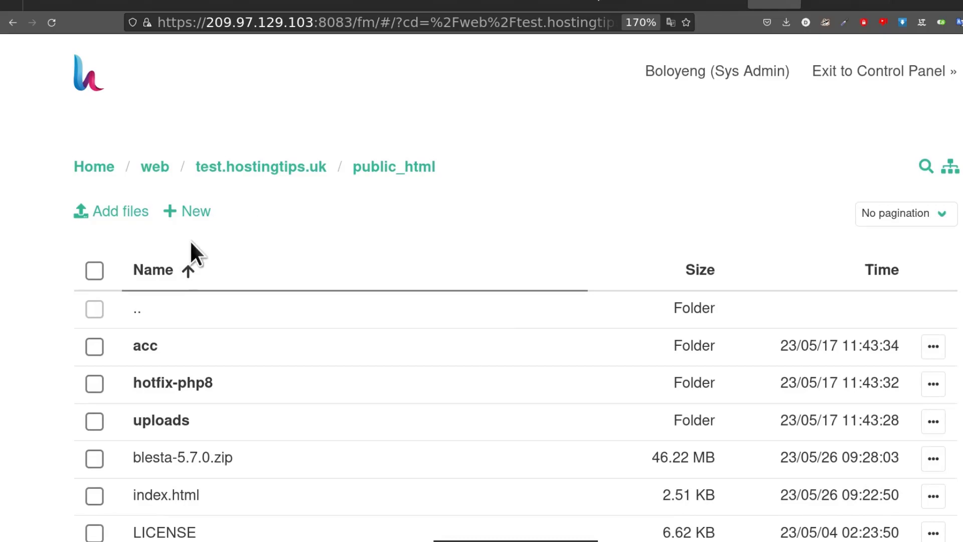
{"action": "left_click", "coordinate": [191, 220]}
{"action": "left_click", "coordinate": [219, 247]}
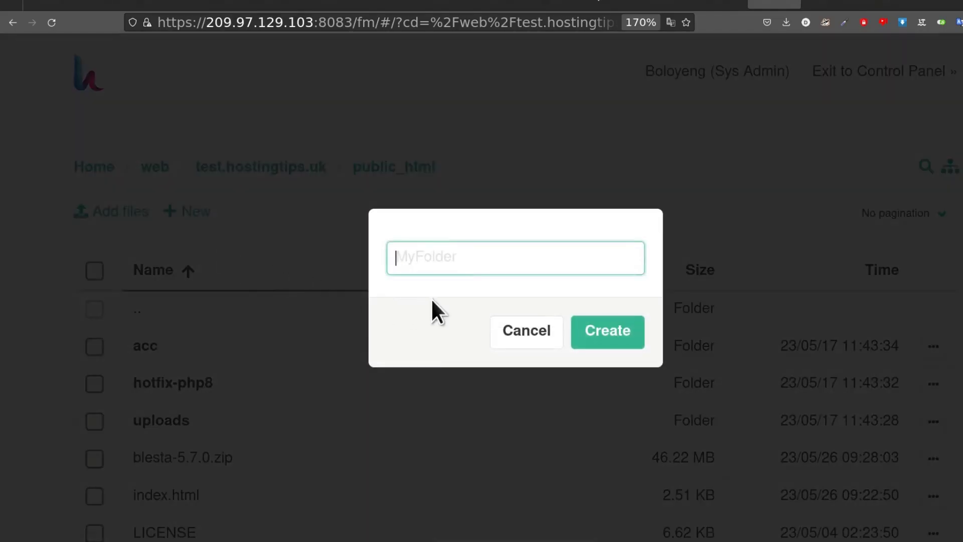
{"action": "type", "text": "logs_blesta"}
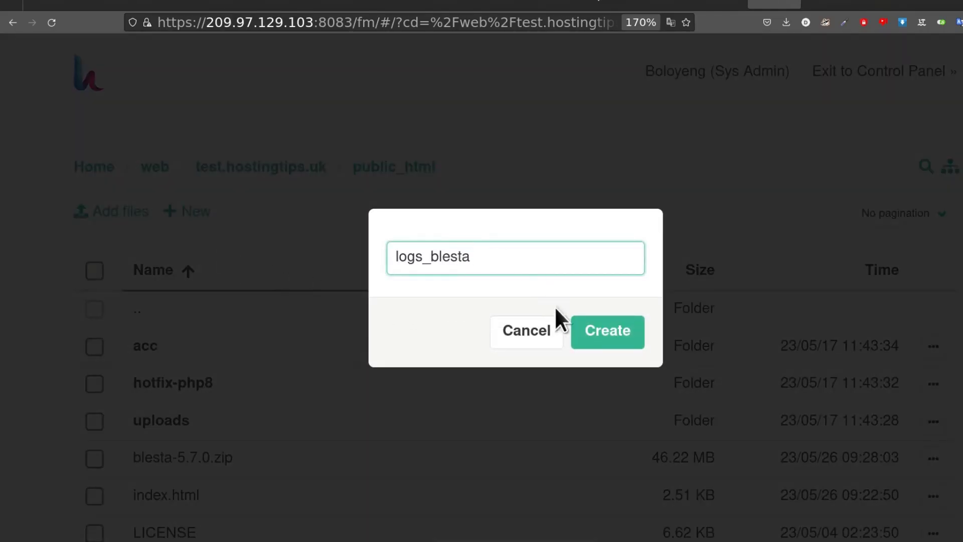
{"action": "left_click", "coordinate": [609, 331]}
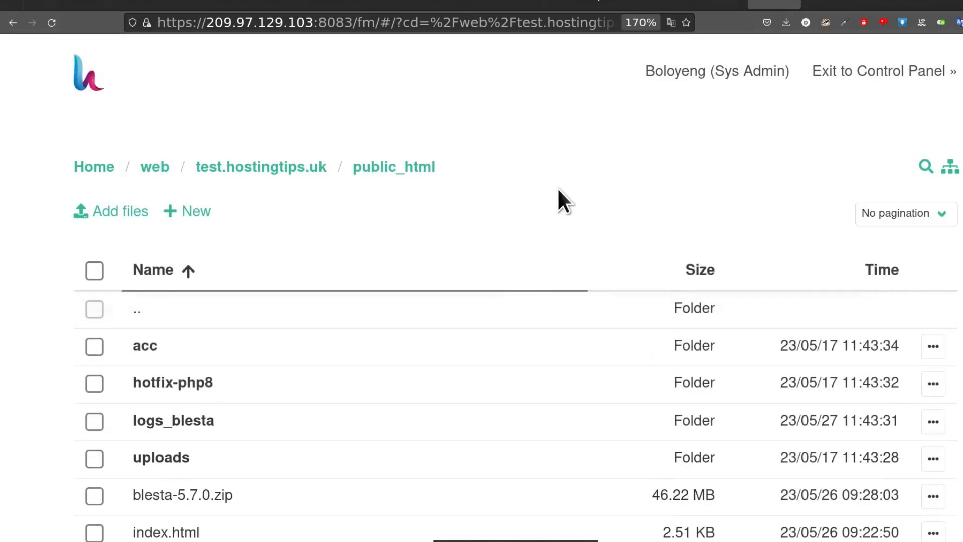
{"action": "scroll", "coordinate": [537, 200], "scroll_direction": "down", "scroll_amount": 2}
Resave Basic Setup in Blesta and confirm Log, Uploads and Temp directories read Writable
{"action": "left_click", "coordinate": [896, 4]}
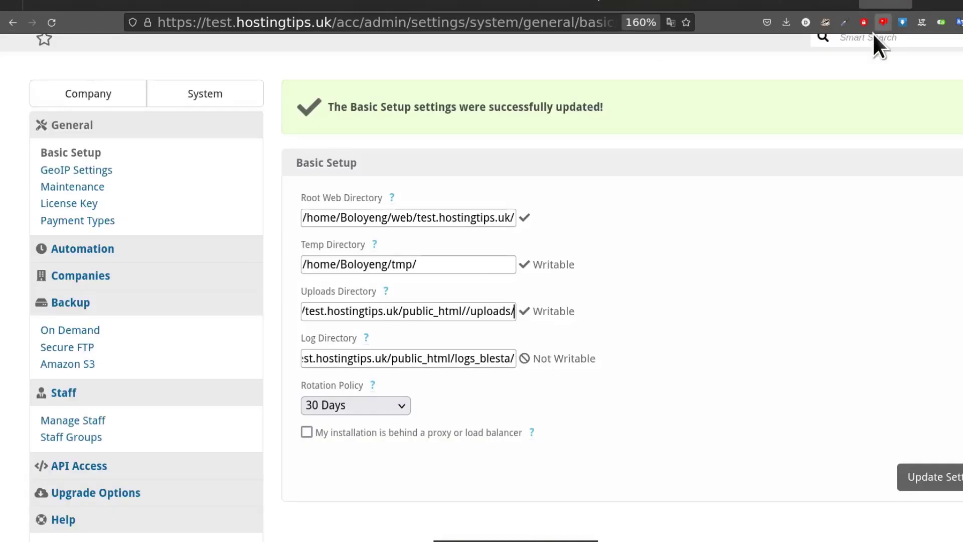
{"action": "left_click", "coordinate": [945, 479]}
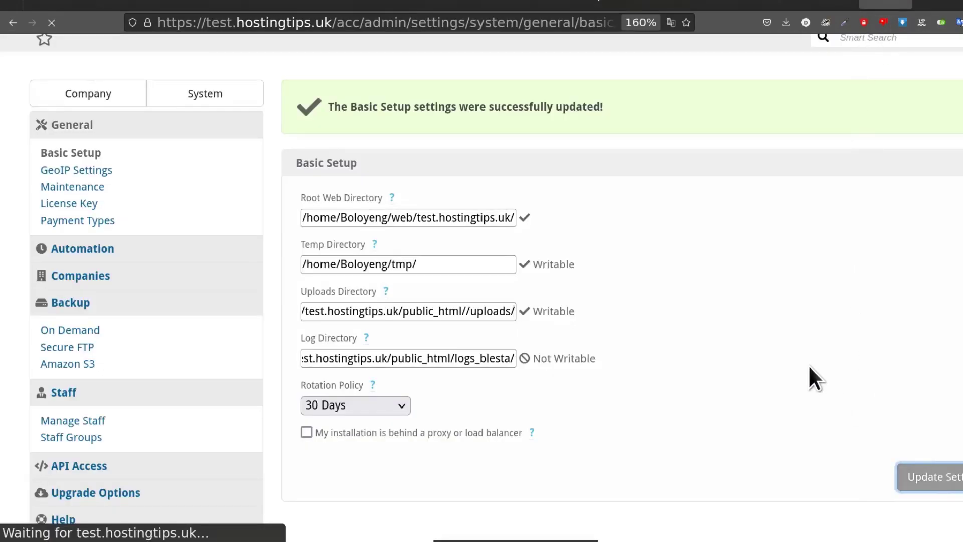
{"action": "scroll", "coordinate": [697, 317], "scroll_direction": "down", "scroll_amount": 5}
{"action": "scroll", "coordinate": [698, 320], "scroll_direction": "up", "scroll_amount": 4}
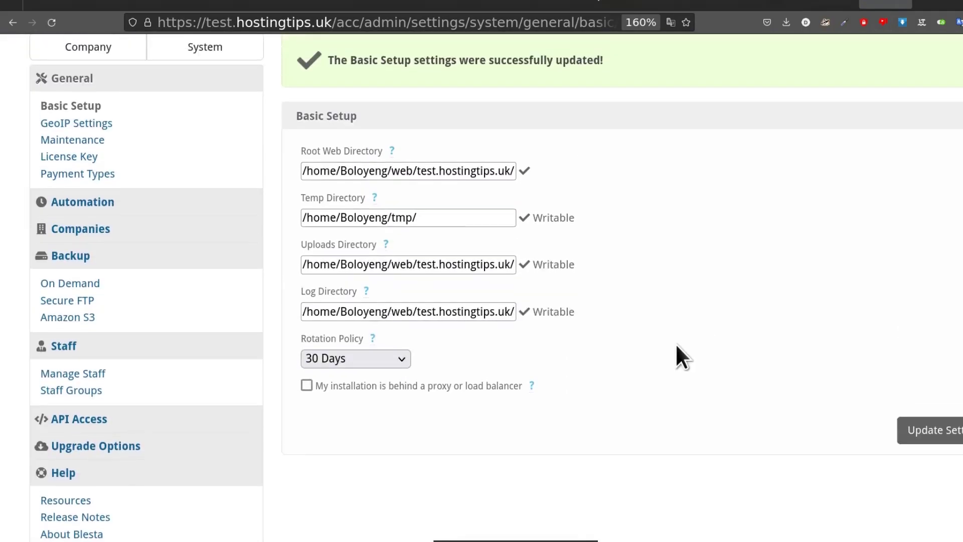
{"action": "scroll", "coordinate": [544, 311], "scroll_direction": "up", "scroll_amount": 3}
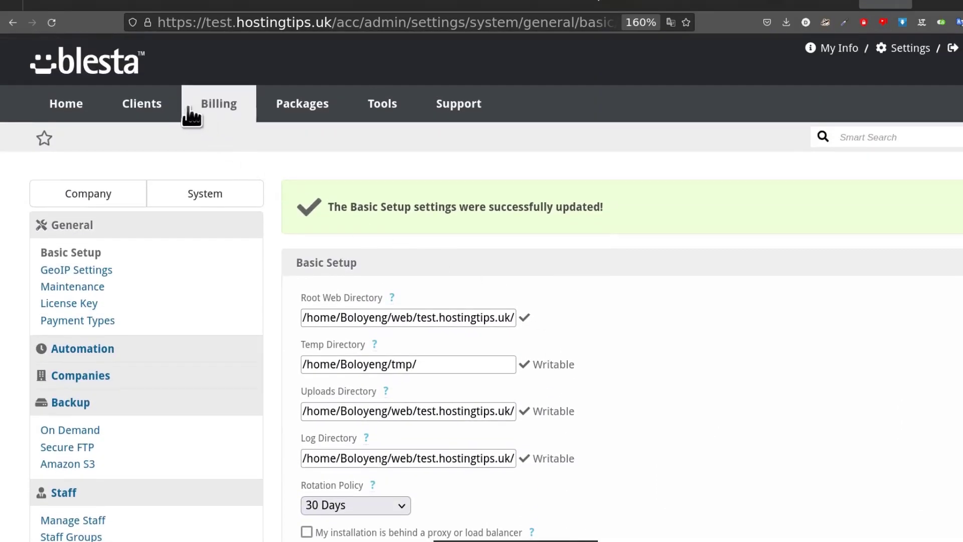
From the Home dashboard, follow the Configure? link beside 'Cron has never run'
{"action": "left_click", "coordinate": [71, 107]}
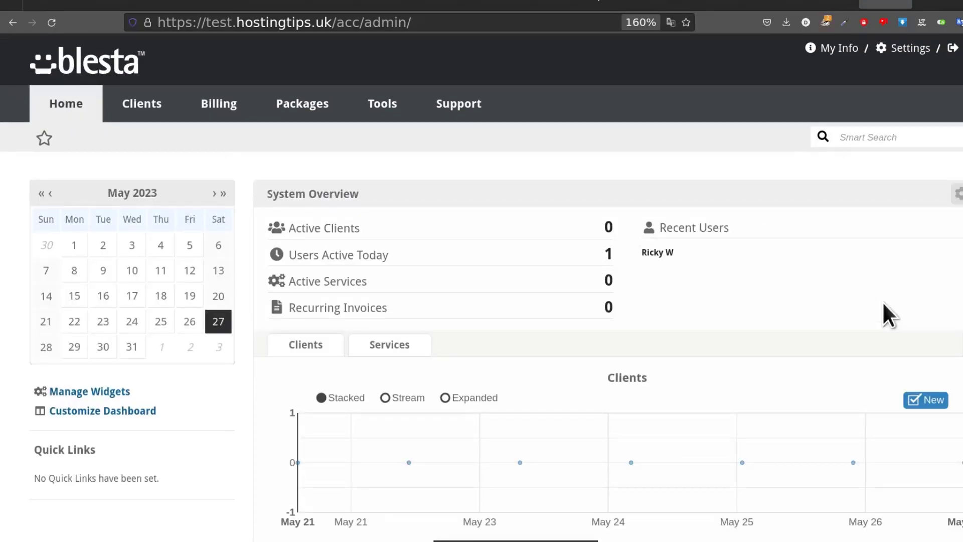
{"action": "scroll", "coordinate": [853, 336], "scroll_direction": "down", "scroll_amount": 6}
{"action": "scroll", "coordinate": [817, 361], "scroll_direction": "down", "scroll_amount": 7}
{"action": "scroll", "coordinate": [817, 361], "scroll_direction": "up", "scroll_amount": 3}
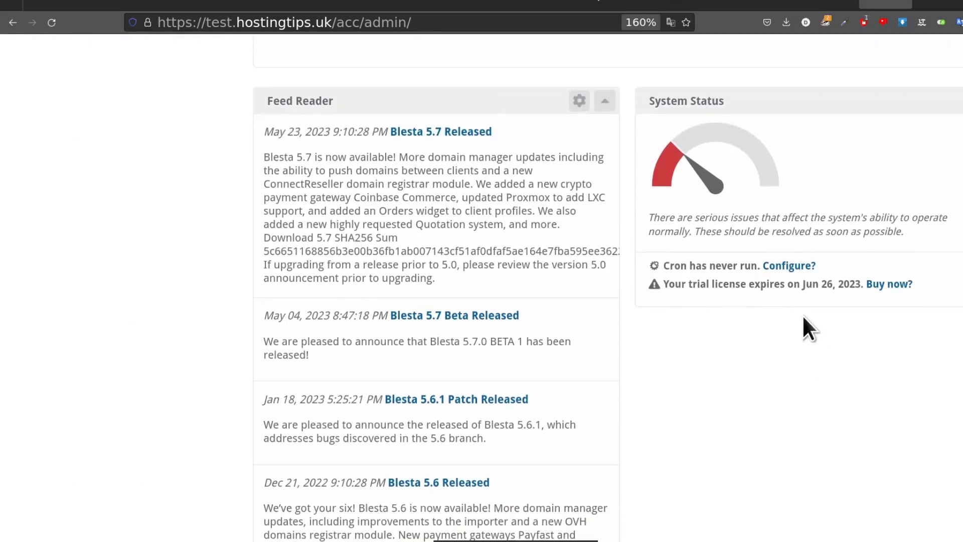
{"action": "left_click", "coordinate": [786, 268]}
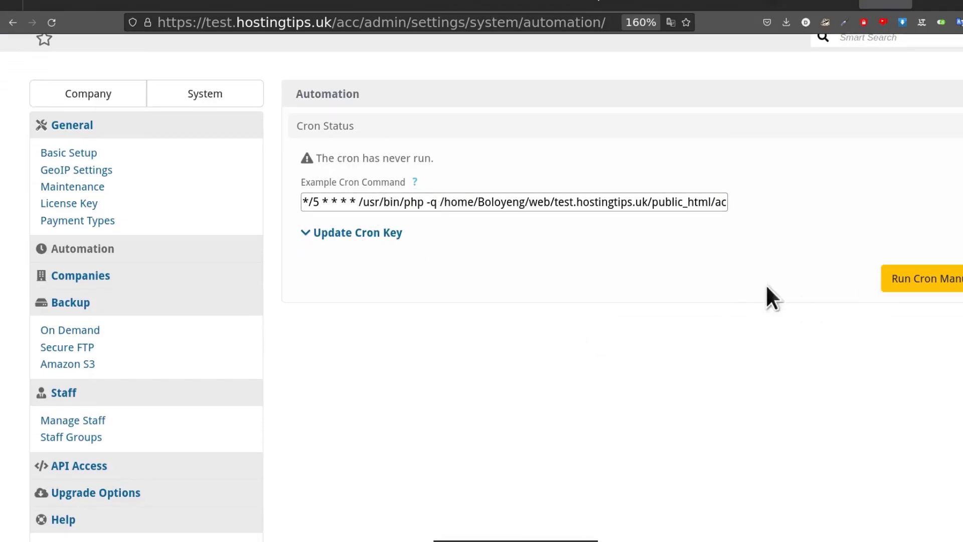
Generate a new random cron key and save it with Update Cron Key
{"action": "left_click", "coordinate": [340, 234]}
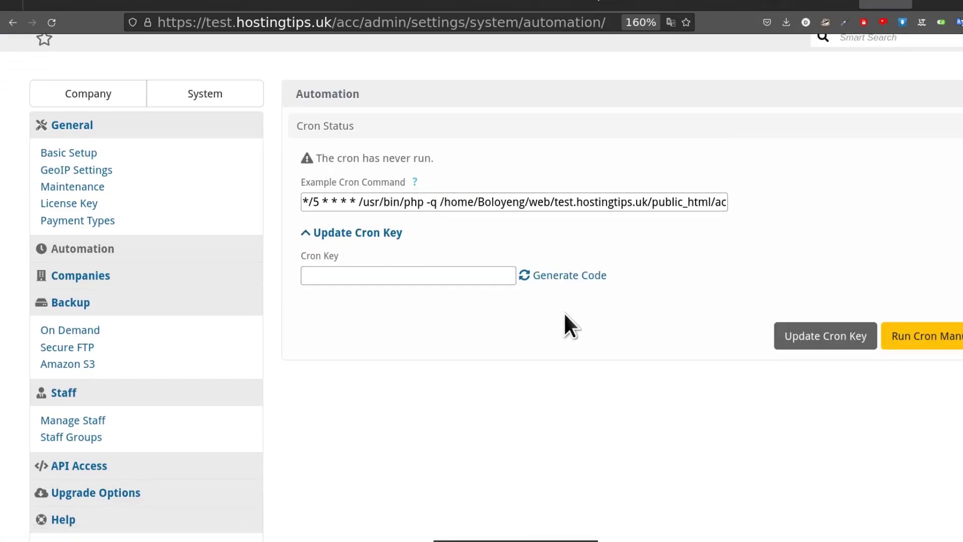
{"action": "left_click", "coordinate": [567, 276]}
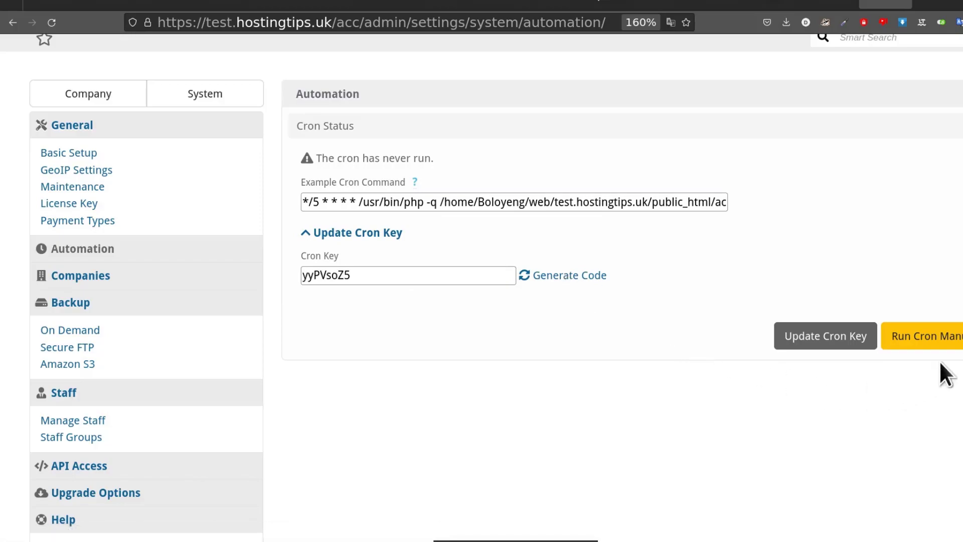
{"action": "left_click", "coordinate": [815, 337]}
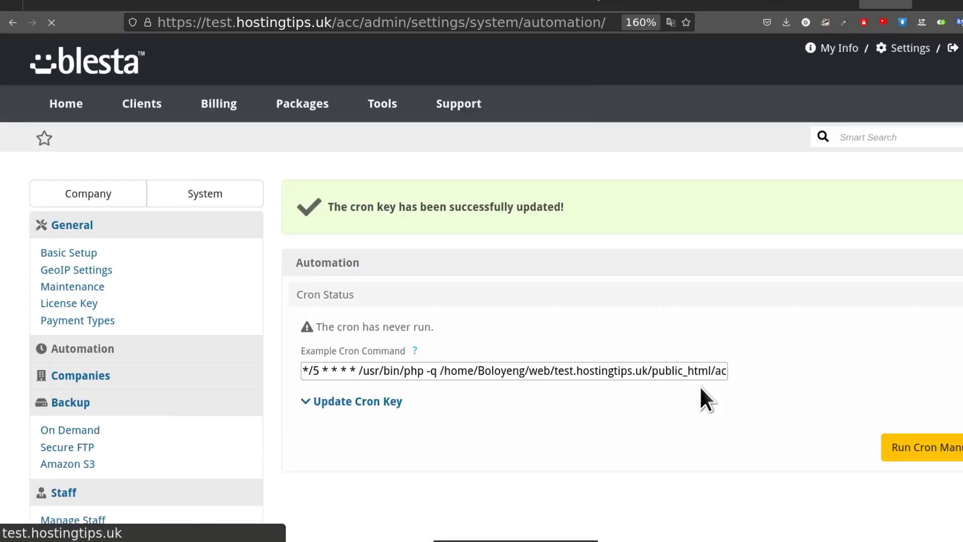
Run all cron tasks manually, review the results, and return to the dashboard
{"action": "scroll", "coordinate": [705, 396], "scroll_direction": "down", "scroll_amount": 4}
{"action": "left_click", "coordinate": [951, 258]}
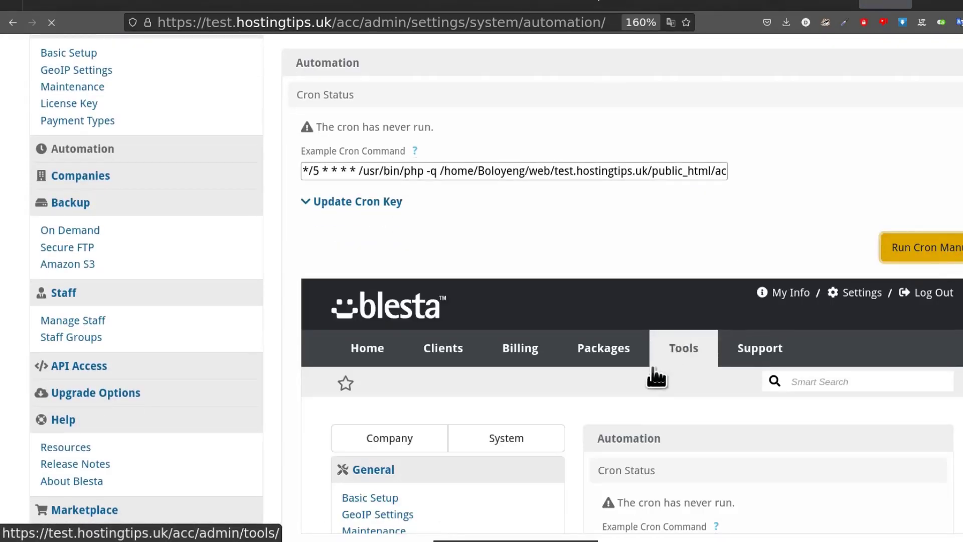
{"action": "scroll", "coordinate": [645, 362], "scroll_direction": "down", "scroll_amount": 3}
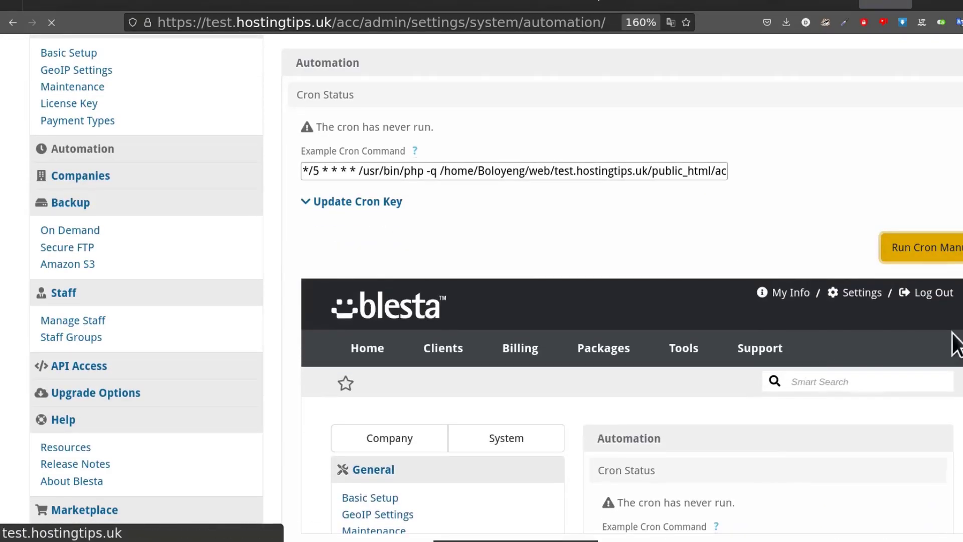
{"action": "scroll", "coordinate": [645, 362], "scroll_direction": "down", "scroll_amount": 4}
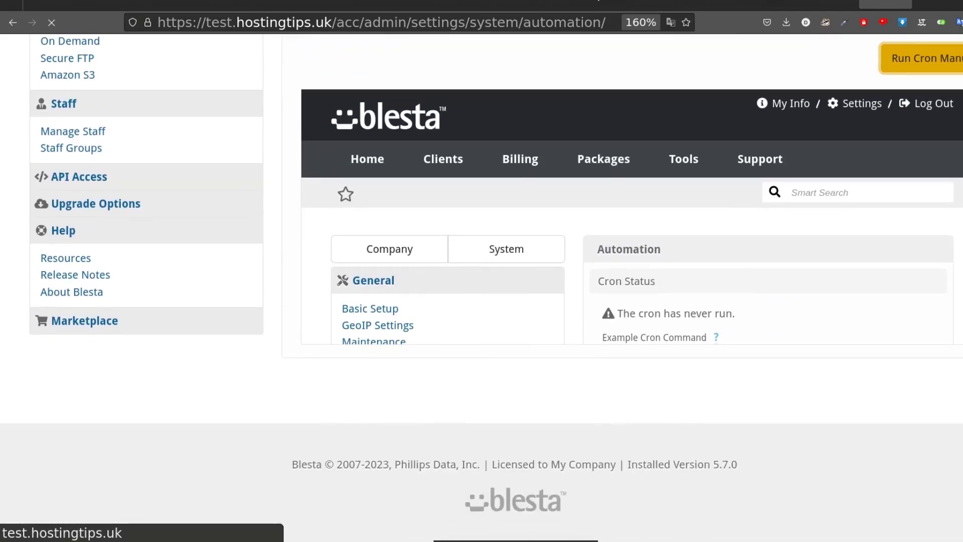
{"action": "scroll", "coordinate": [828, 321], "scroll_direction": "up", "scroll_amount": 3}
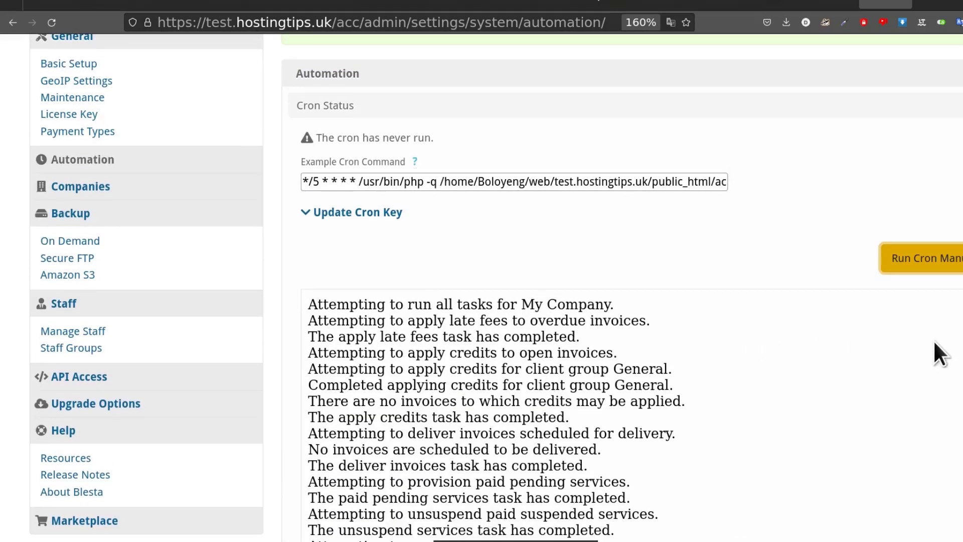
{"action": "scroll", "coordinate": [792, 399], "scroll_direction": "down", "scroll_amount": 5}
{"action": "scroll", "coordinate": [933, 326], "scroll_direction": "up", "scroll_amount": 8}
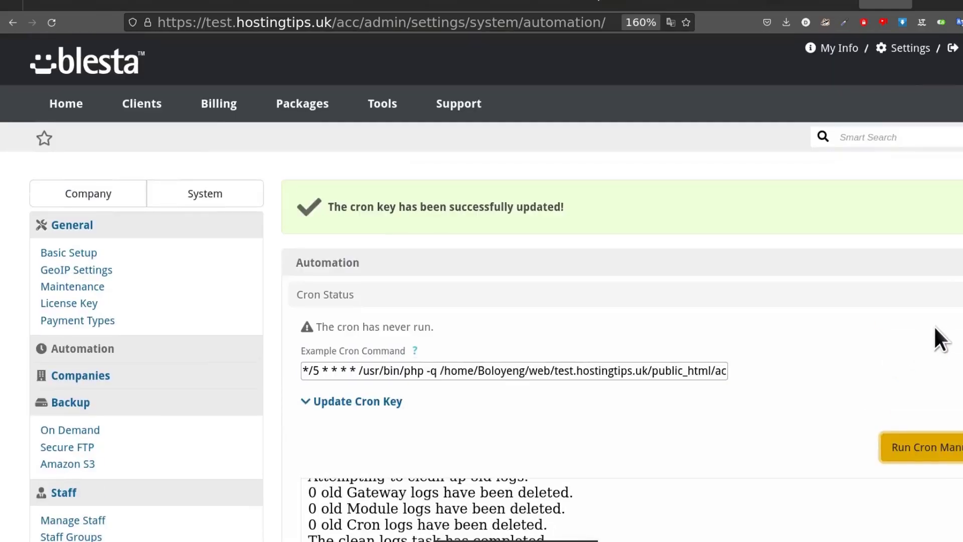
{"action": "scroll", "coordinate": [555, 429], "scroll_direction": "down", "scroll_amount": 8}
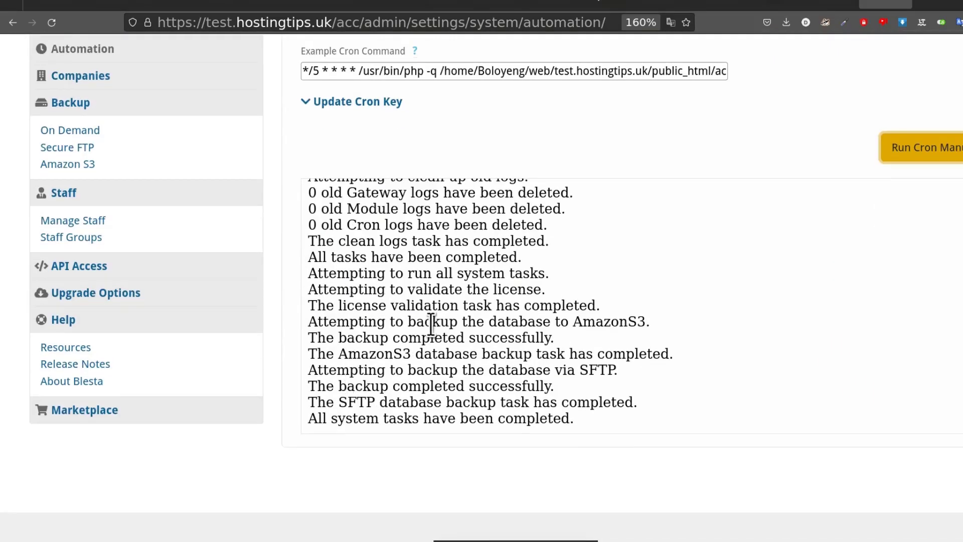
{"action": "scroll", "coordinate": [402, 303], "scroll_direction": "down", "scroll_amount": 6}
{"action": "scroll", "coordinate": [401, 304], "scroll_direction": "up", "scroll_amount": 5}
{"action": "scroll", "coordinate": [264, 286], "scroll_direction": "up", "scroll_amount": 7}
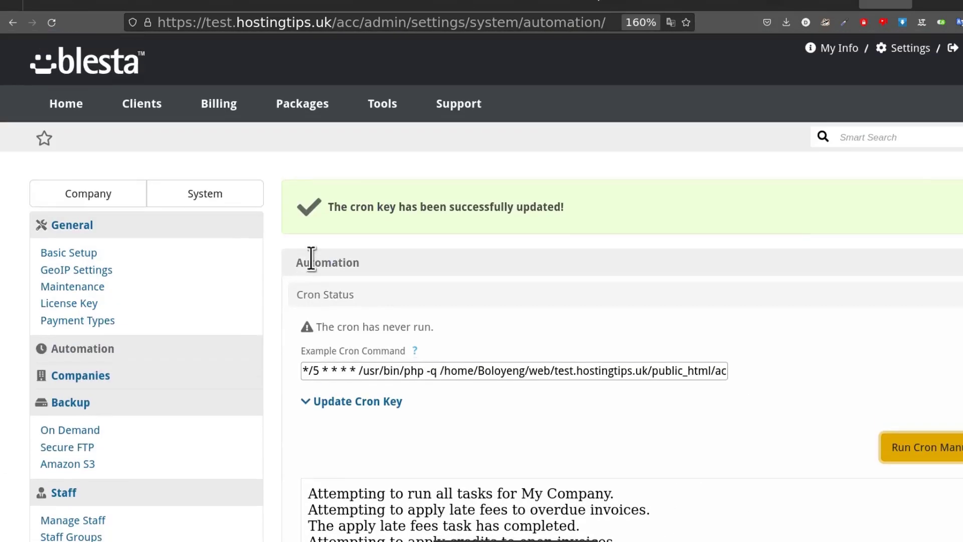
{"action": "left_click", "coordinate": [65, 114]}
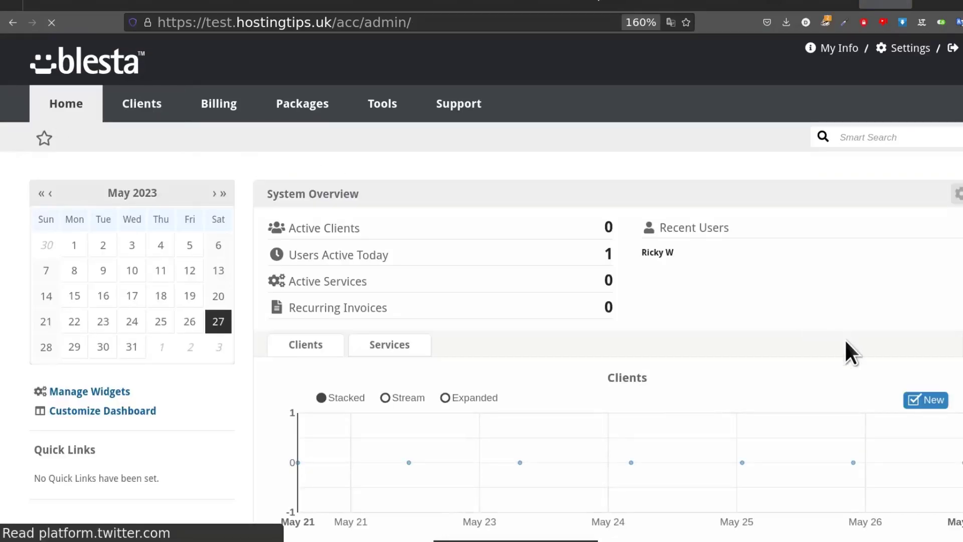
{"action": "scroll", "coordinate": [844, 349], "scroll_direction": "down", "scroll_amount": 12}
{"action": "scroll", "coordinate": [822, 358], "scroll_direction": "up", "scroll_amount": 2}
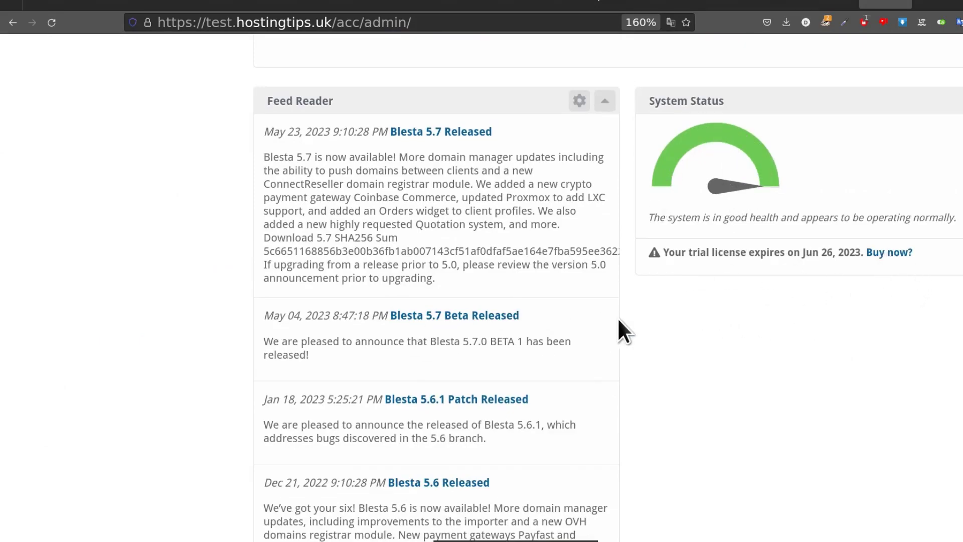
{"action": "scroll", "coordinate": [619, 319], "scroll_direction": "up", "scroll_amount": 10}
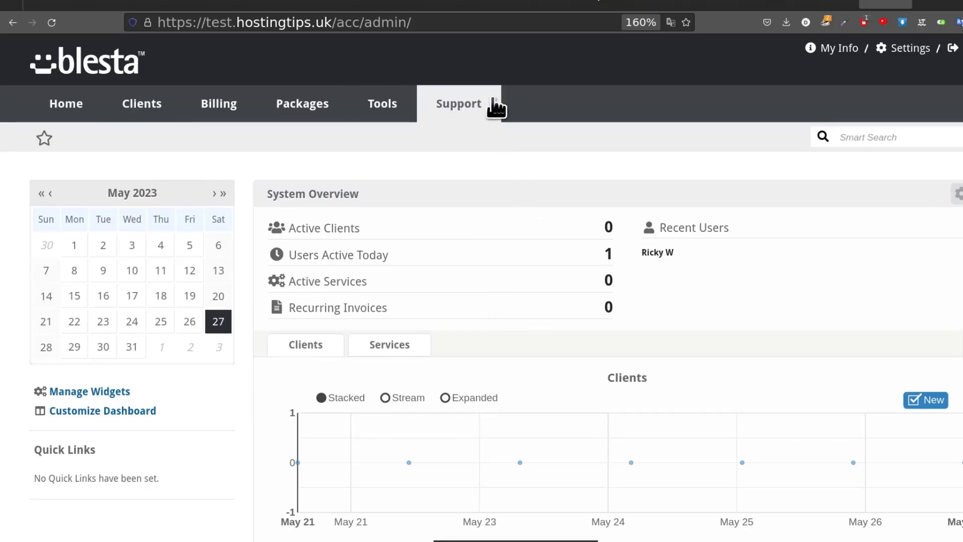
{"action": "scroll", "coordinate": [494, 399], "scroll_direction": "down", "scroll_amount": 10}
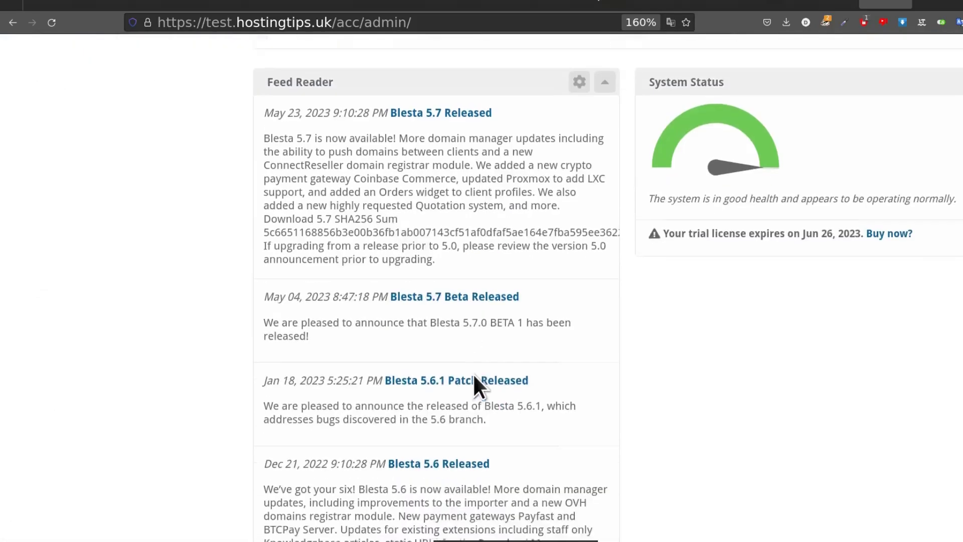